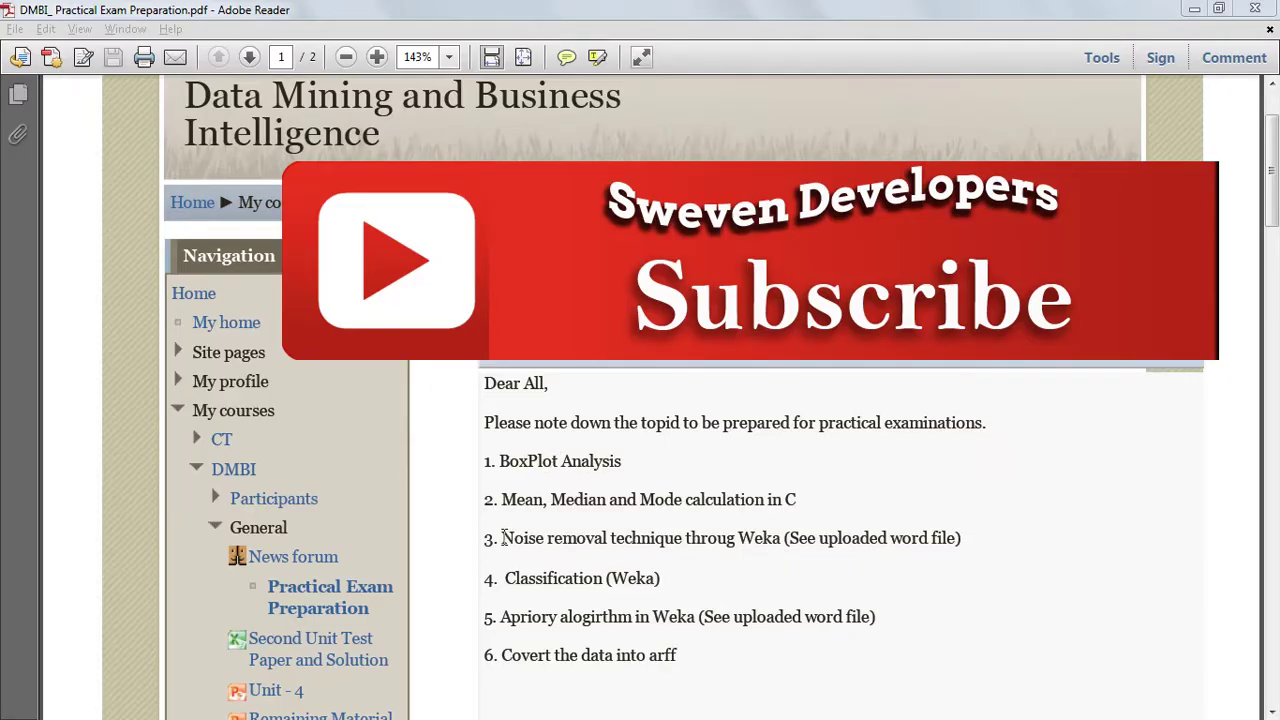
# Step: Highlight the 'Noise removal technique throug Weka' exam topic in the PDF, then bring up Weka GUI Chooser
pyautogui.moveTo(503, 538); pyautogui.dragTo(764, 533)
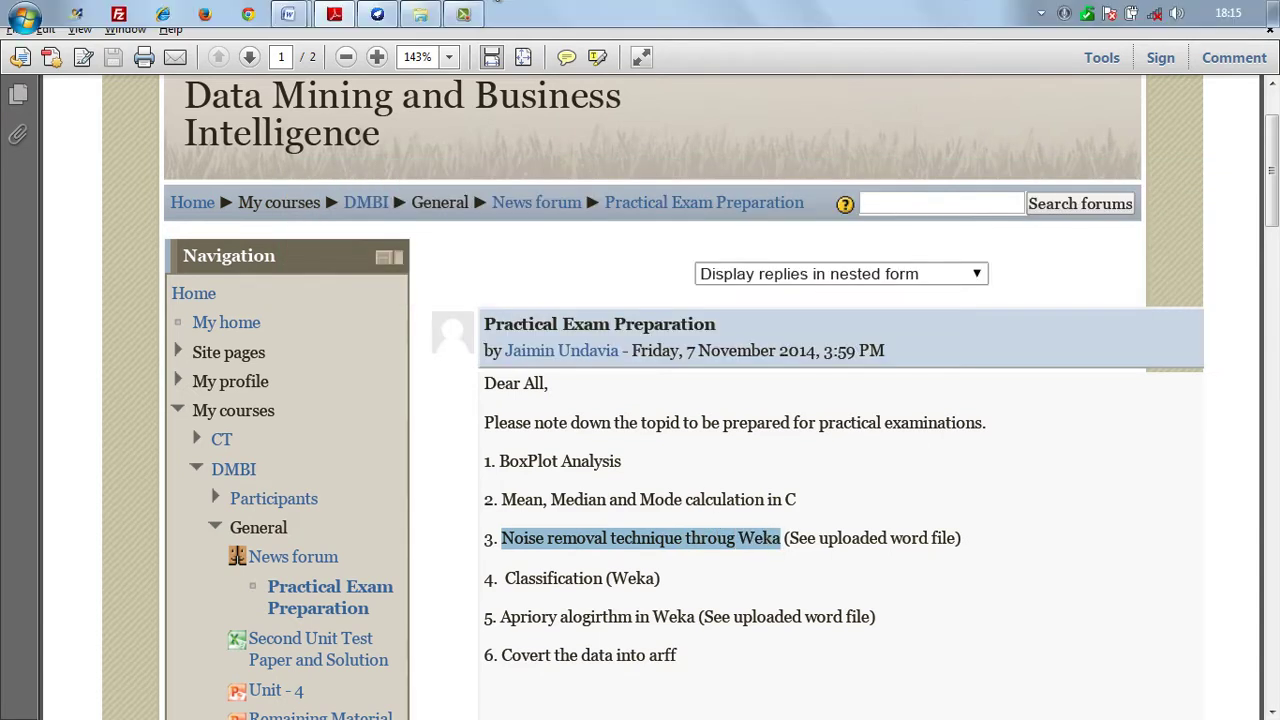
pyautogui.click(377, 14)
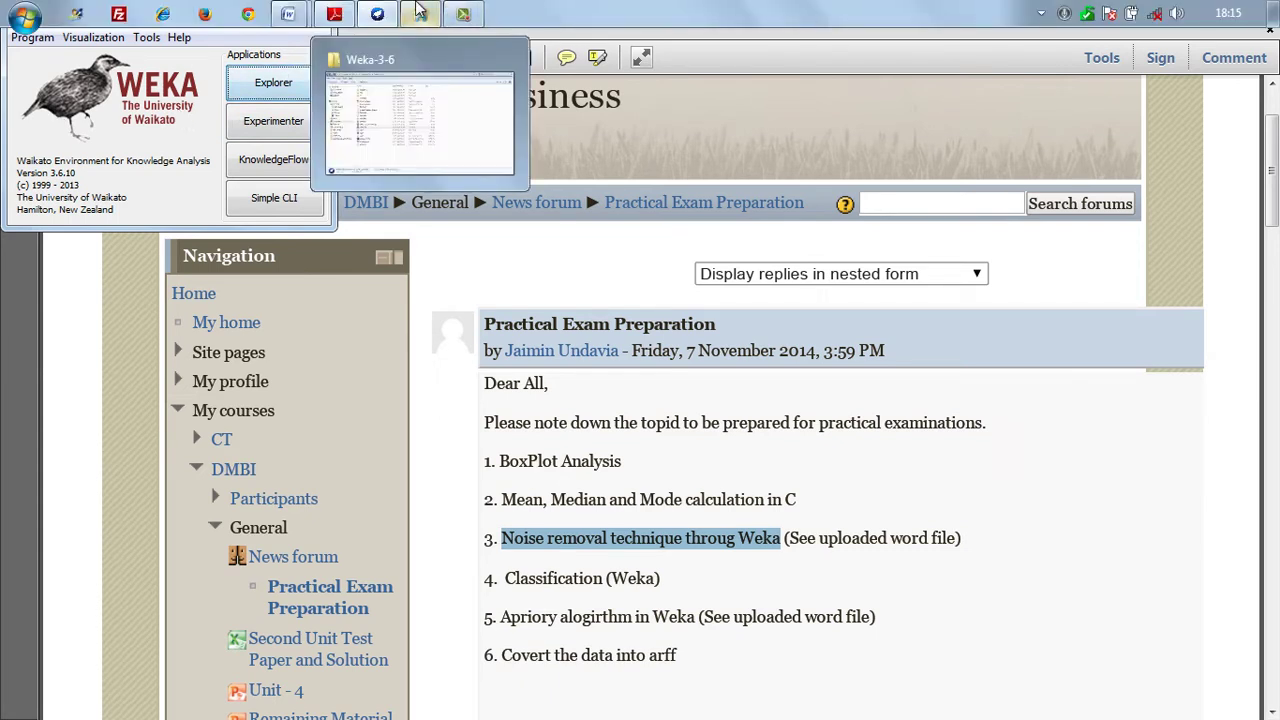
pyautogui.moveTo(287, 14)
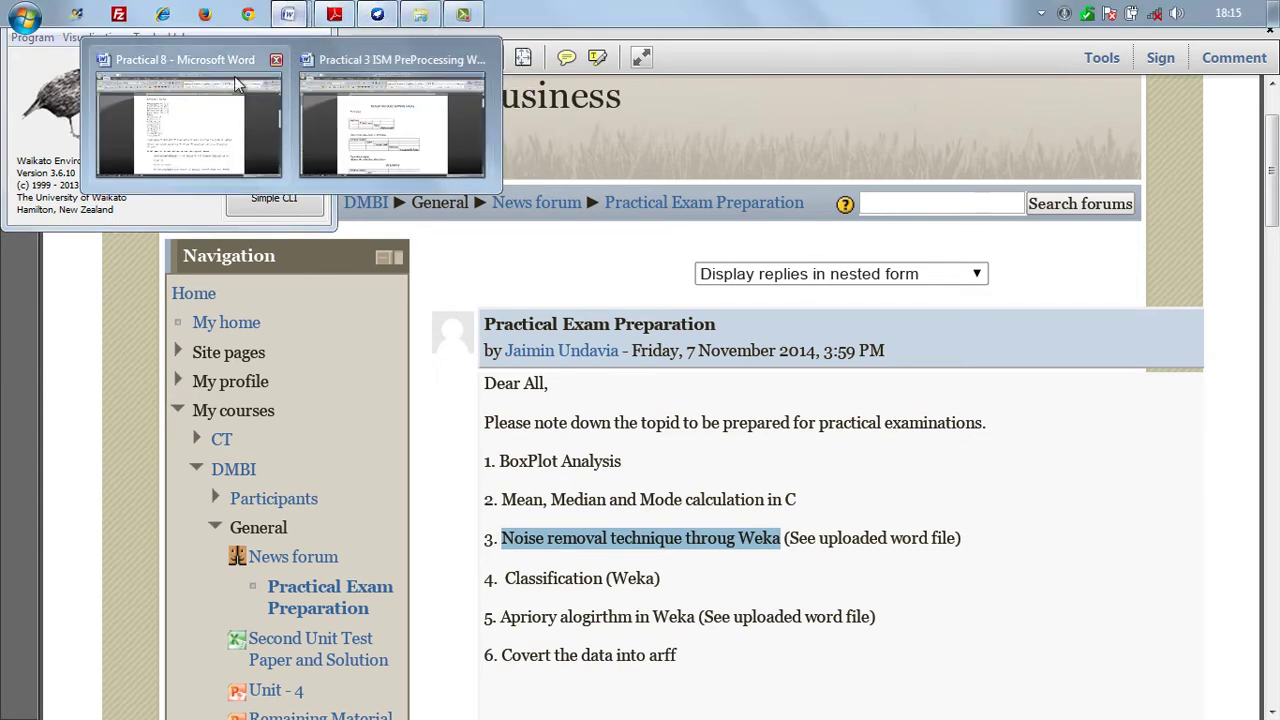
pyautogui.click(390, 128)
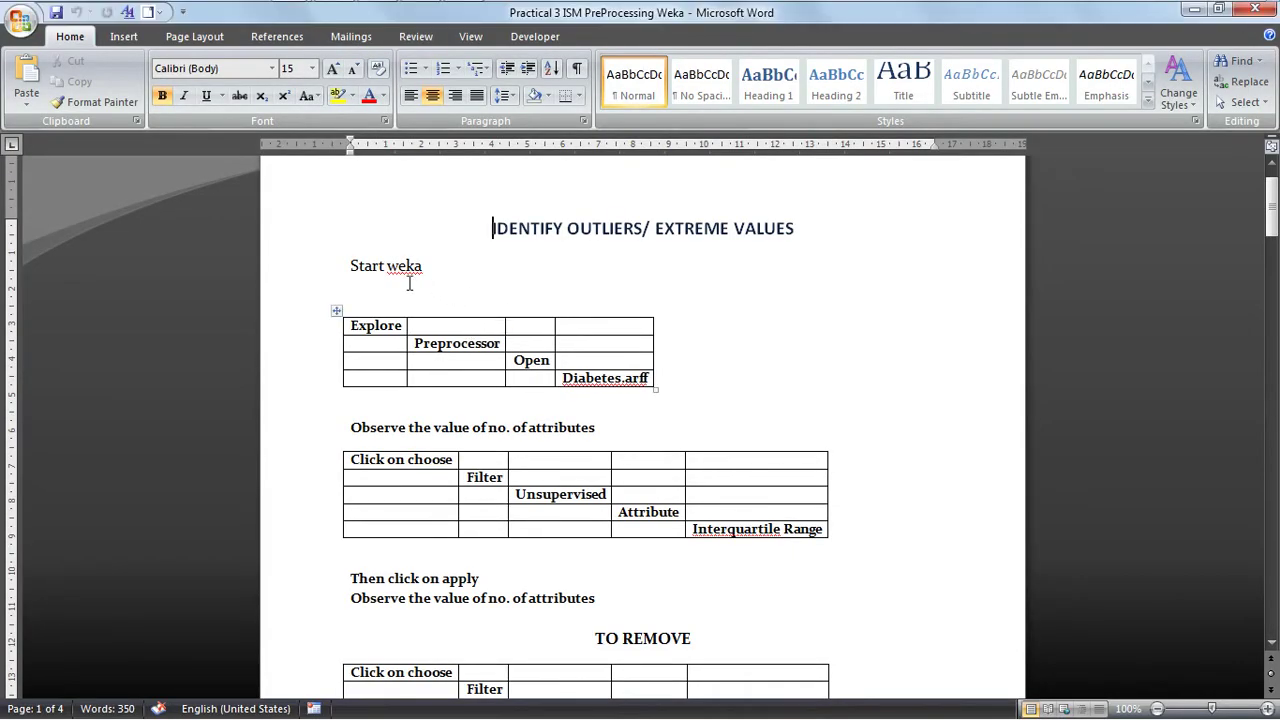
pyautogui.moveTo(345, 266)
pyautogui.mouseDown()
pyautogui.moveTo(703, 371)
pyautogui.moveTo(706, 391)
pyautogui.mouseUp()
pyautogui.click(706, 391)
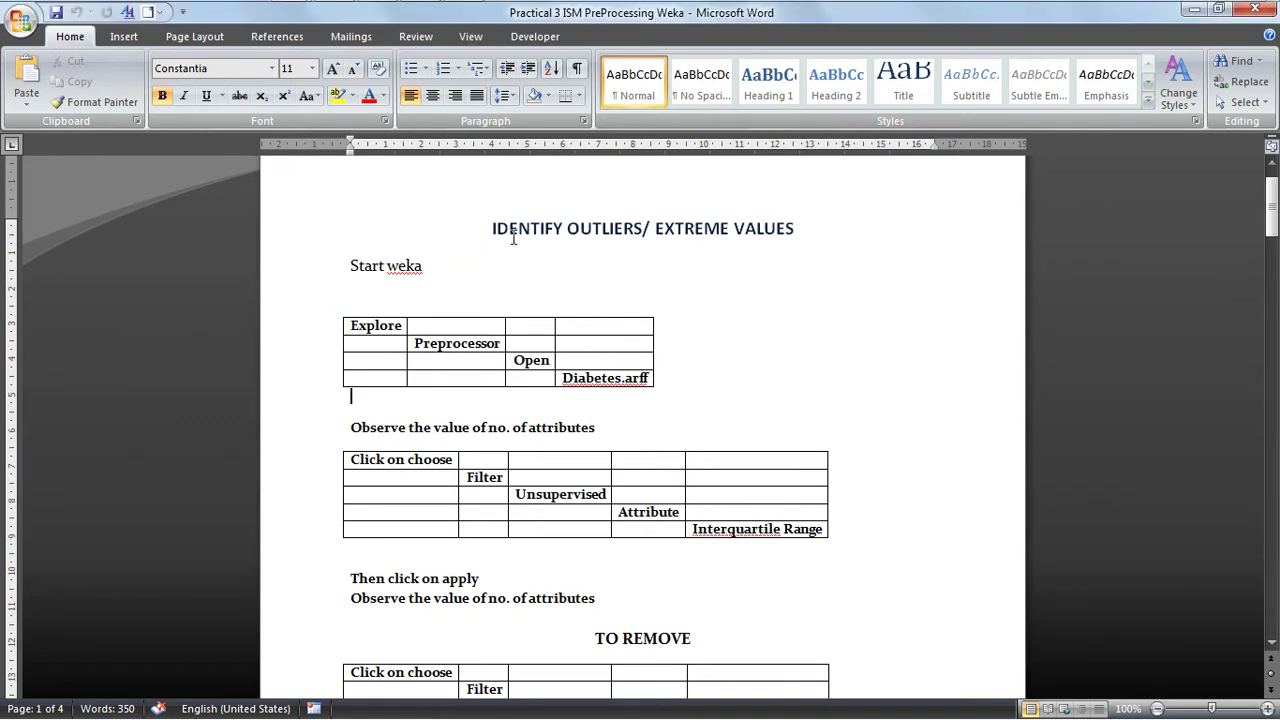
pyautogui.moveTo(514, 226); pyautogui.dragTo(886, 206)
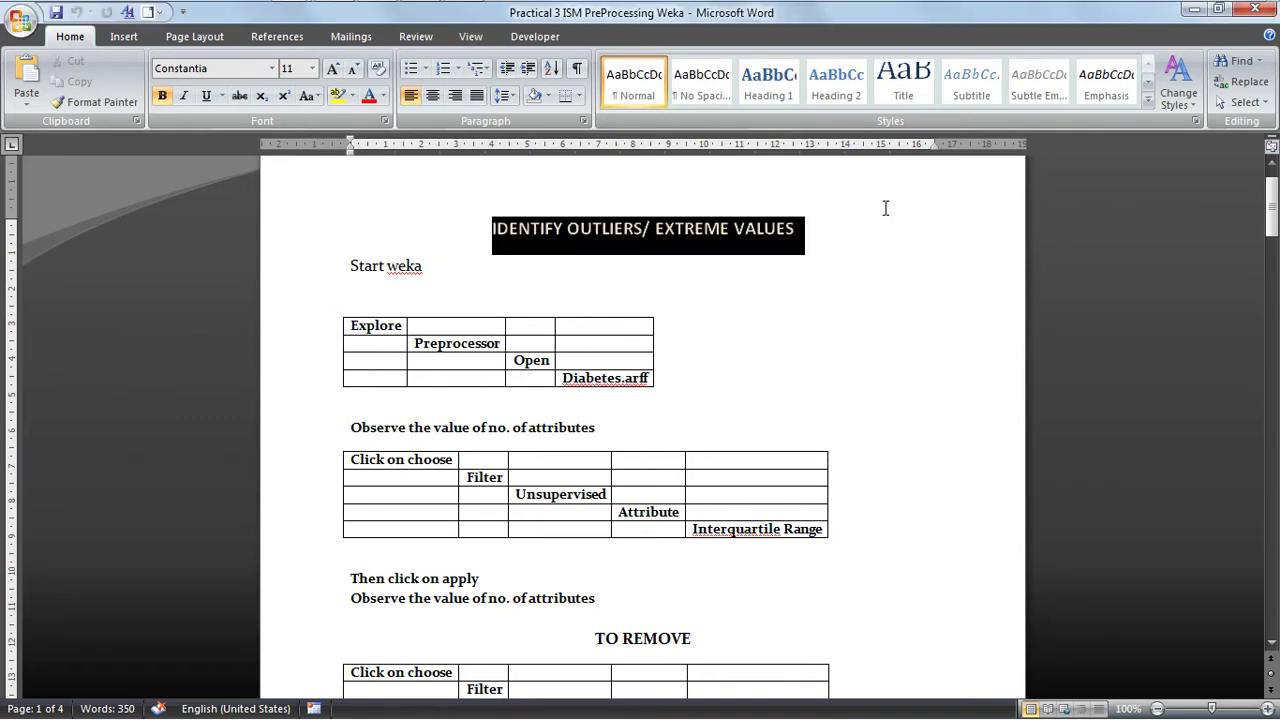
pyautogui.click(651, 228)
pyautogui.moveTo(627, 228); pyautogui.dragTo(762, 230)
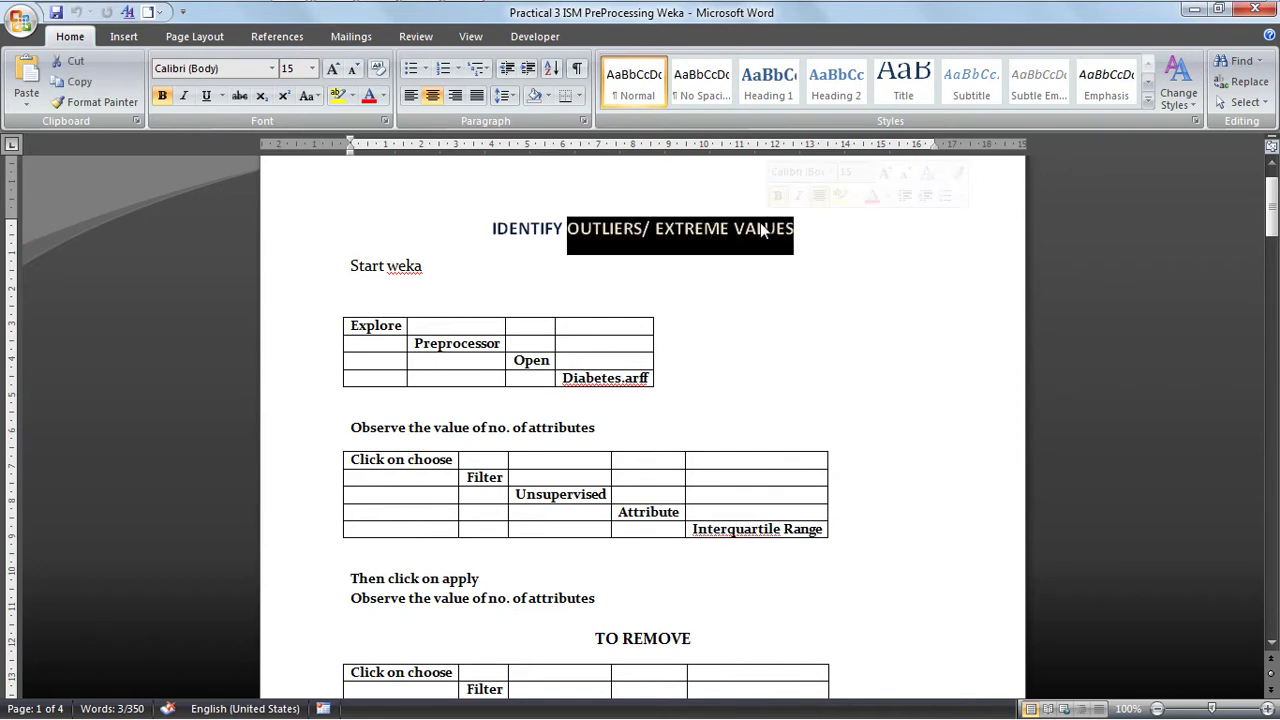
pyautogui.click(761, 229)
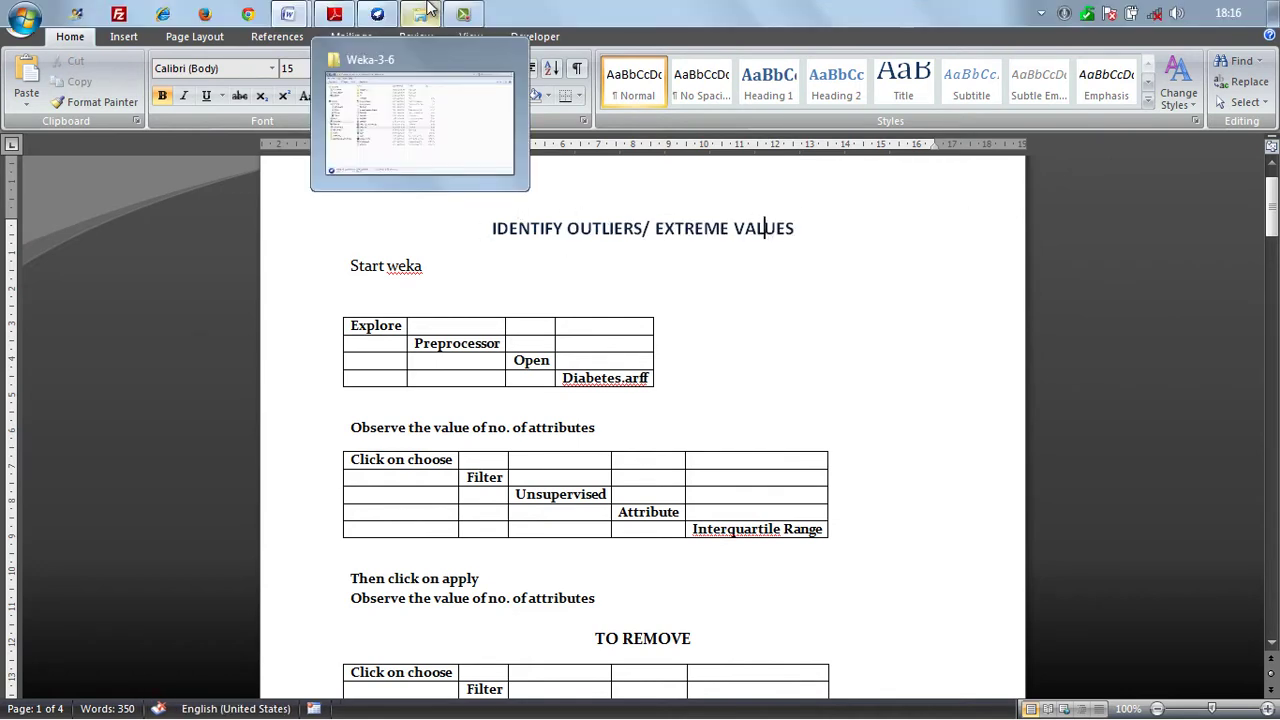
pyautogui.moveTo(377, 14)
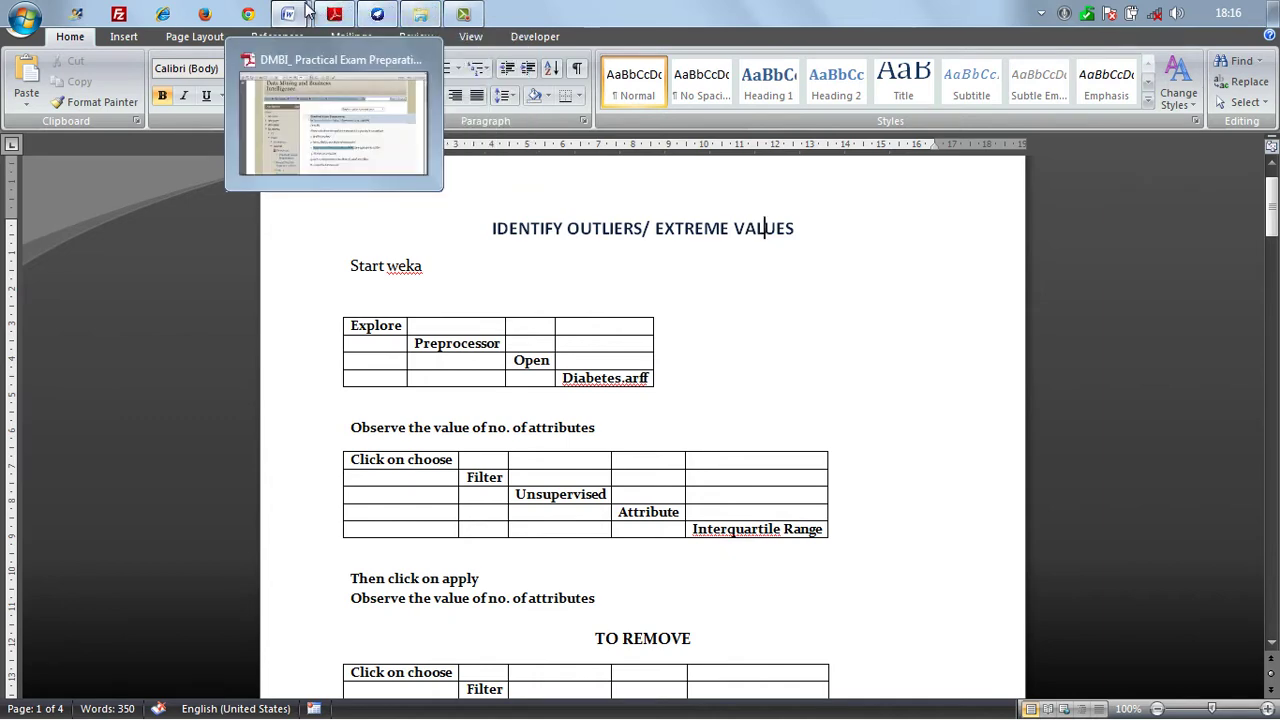
# Step: Launch an empty Weka Explorer from the GUI Chooser and open the Weka-3-6 data folder
pyautogui.click(379, 14)
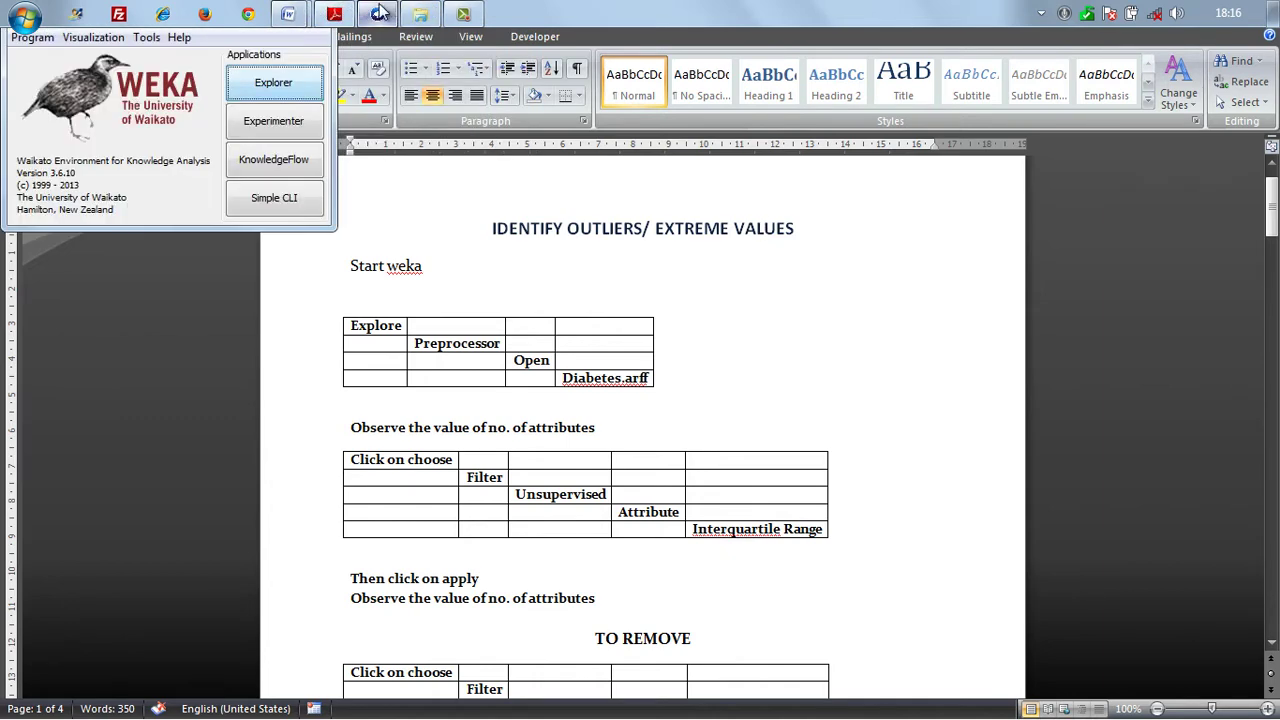
pyautogui.click(248, 92)
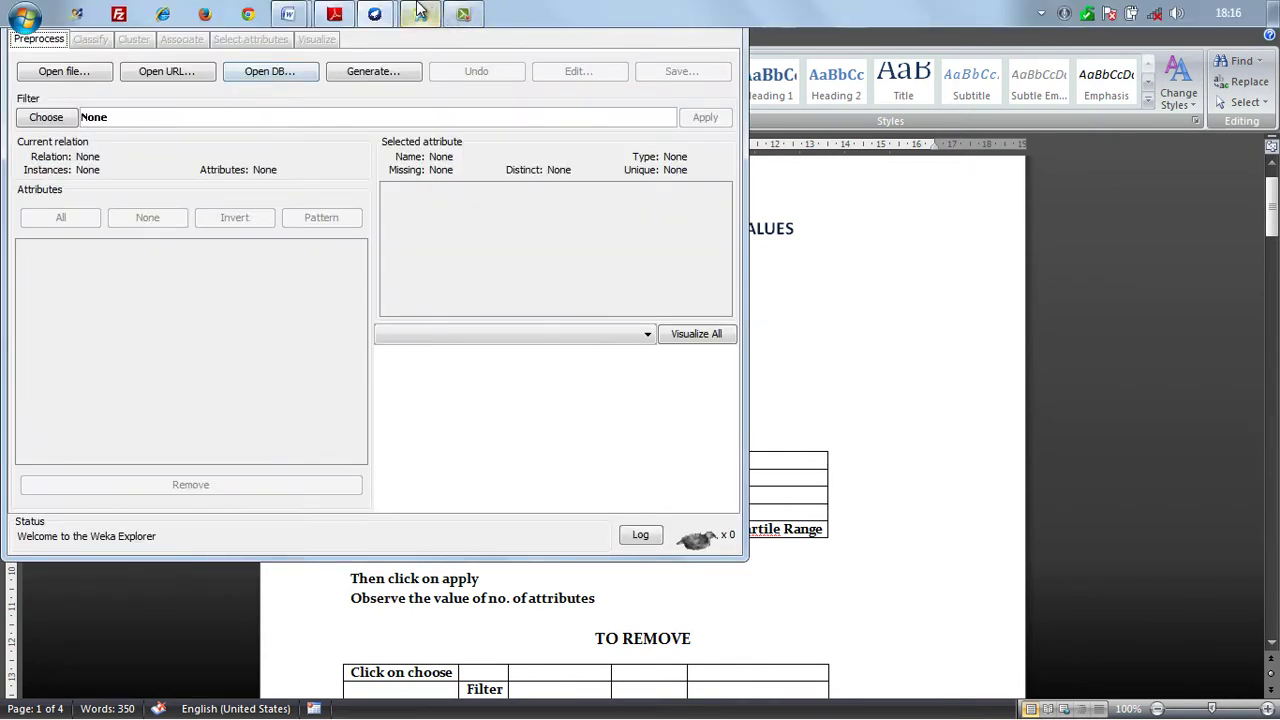
pyautogui.click(421, 14)
pyautogui.doubleClick(260, 162)
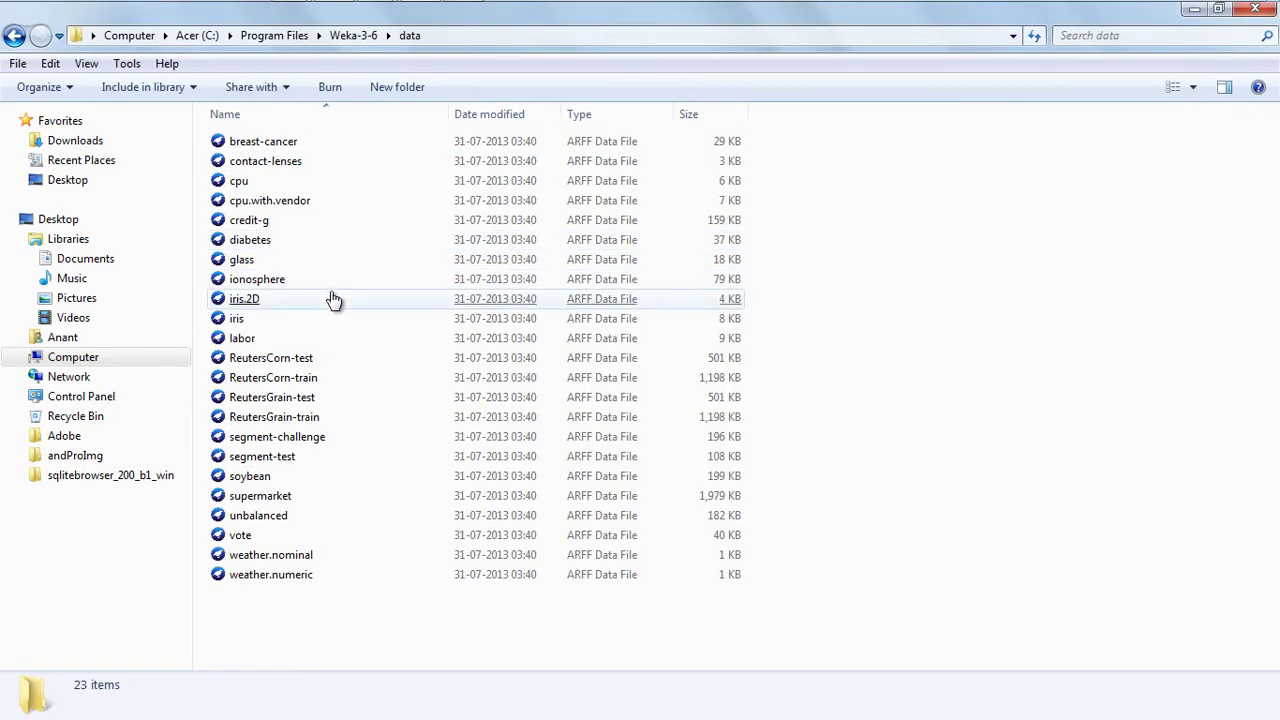
# Step: Select the diabetes ARFF file among the Weka-3-6 datasets
pyautogui.click(282, 243)
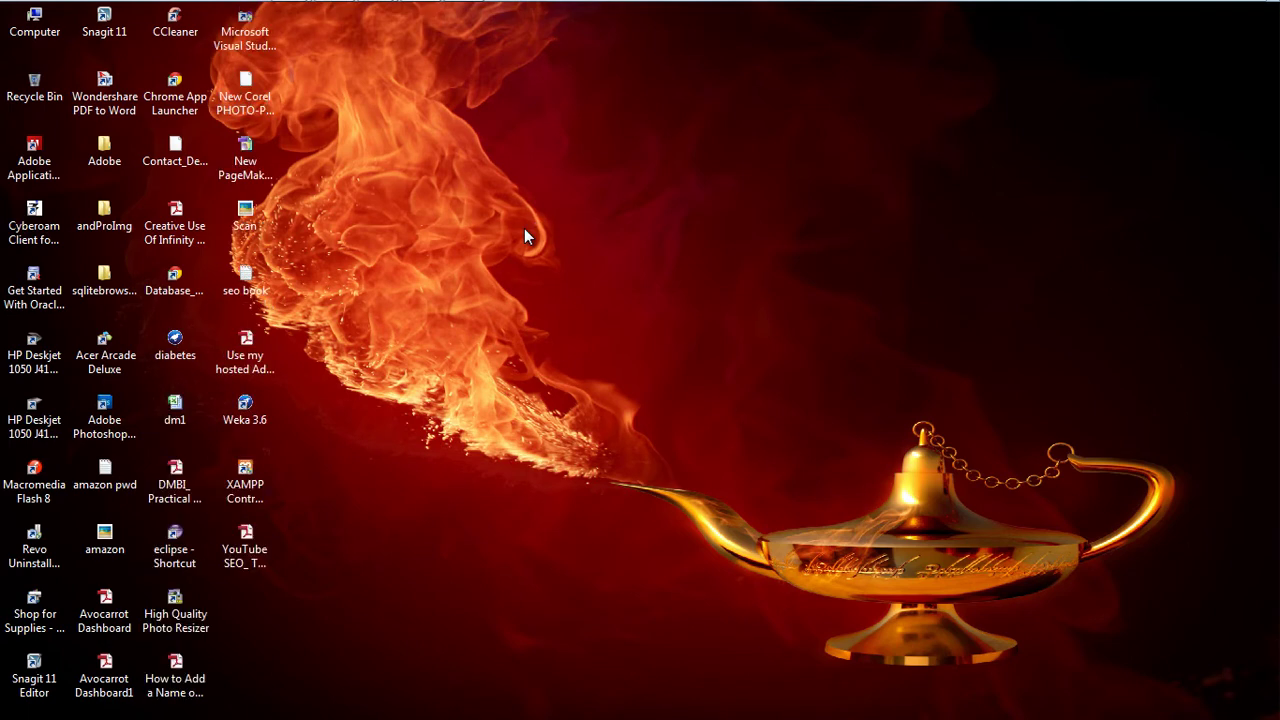
# Step: View the desktop diabetes.arff's Pima Indians Diabetes Database header in Notepad++, then minimize Notepad++
pyautogui.rightClick(178, 345)
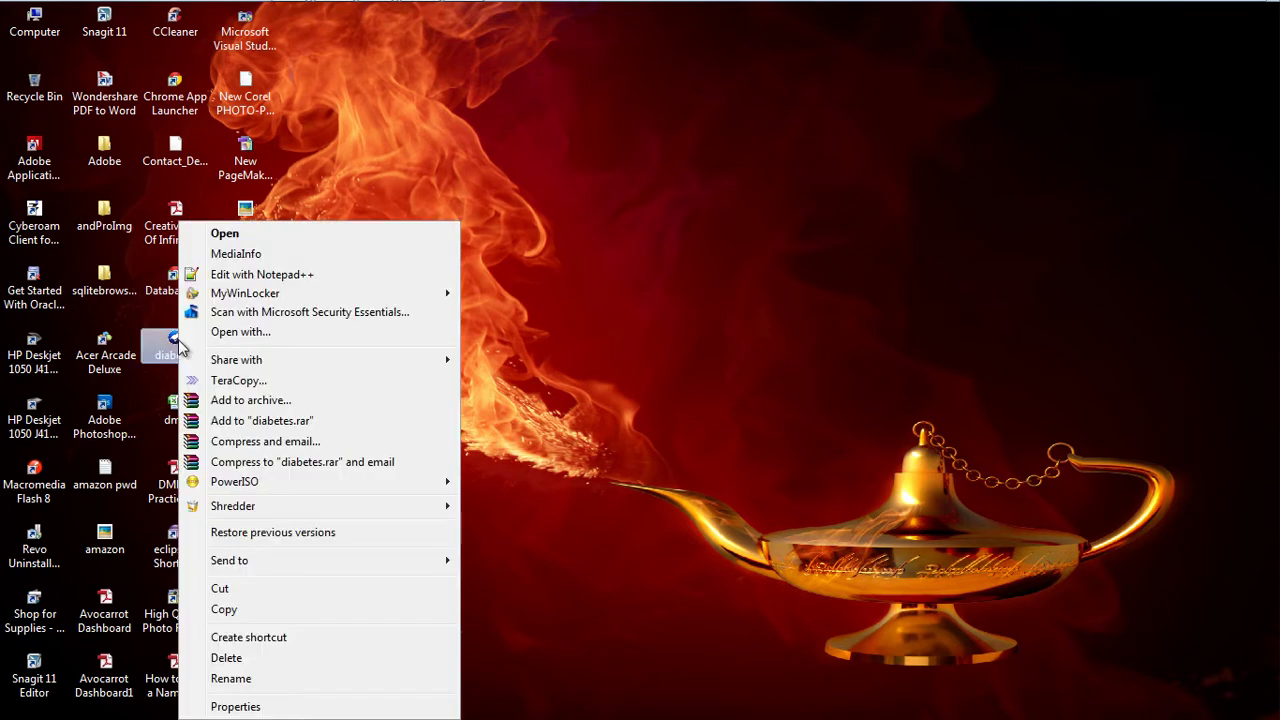
pyautogui.click(240, 274)
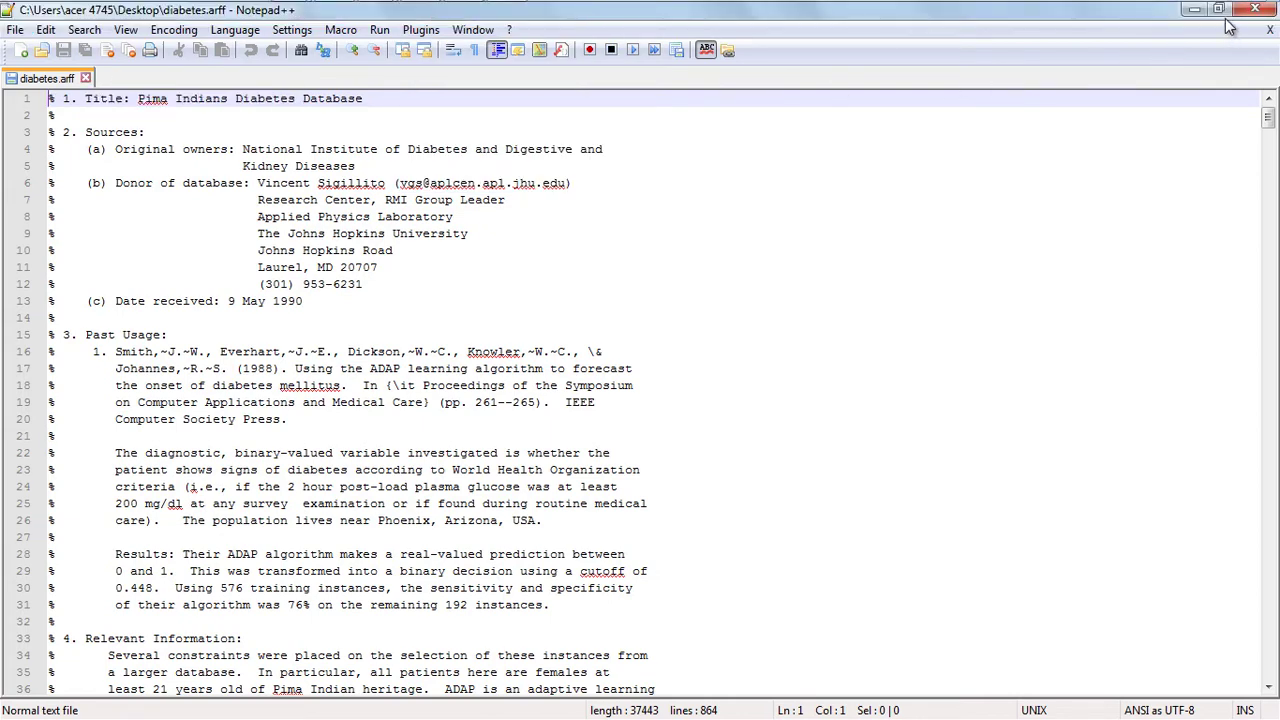
pyautogui.click(1255, 9)
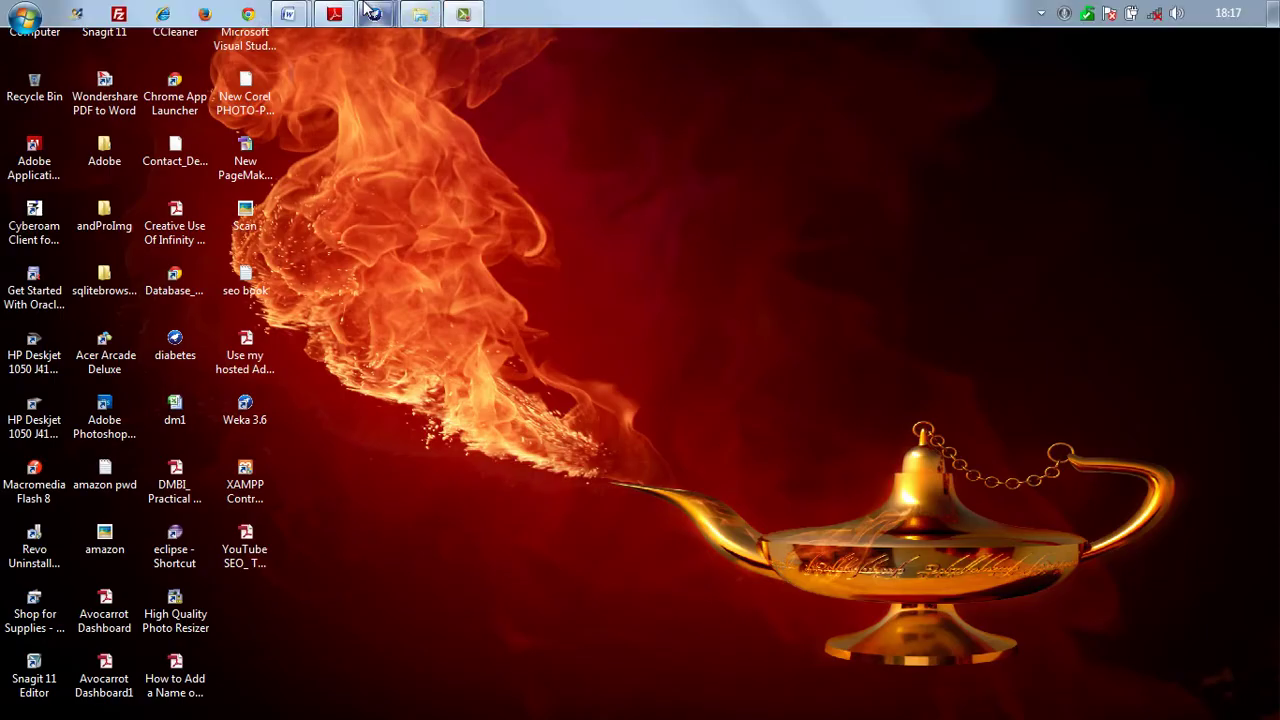
# Step: Load the Desktop diabetes file into Weka Explorer as pima_diabetes (768 instances, 9 attributes), then return to Word
pyautogui.moveTo(372, 13)
pyautogui.click(443, 138)
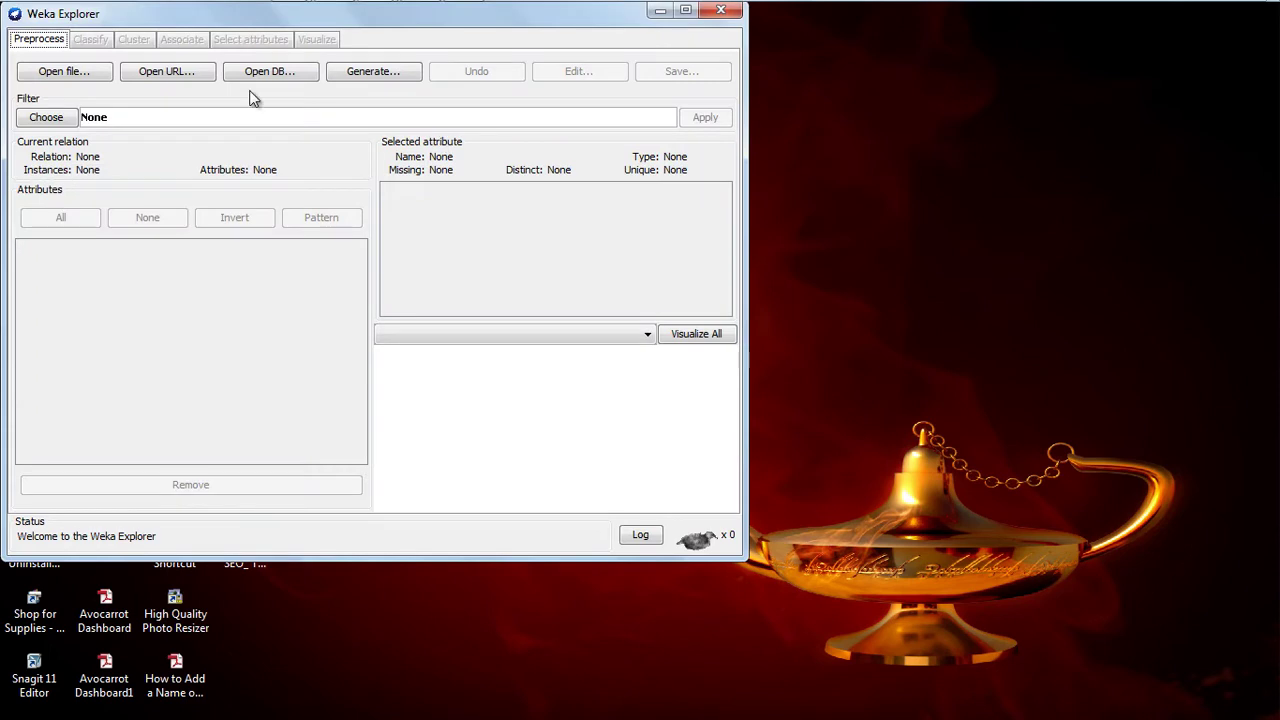
pyautogui.click(98, 73)
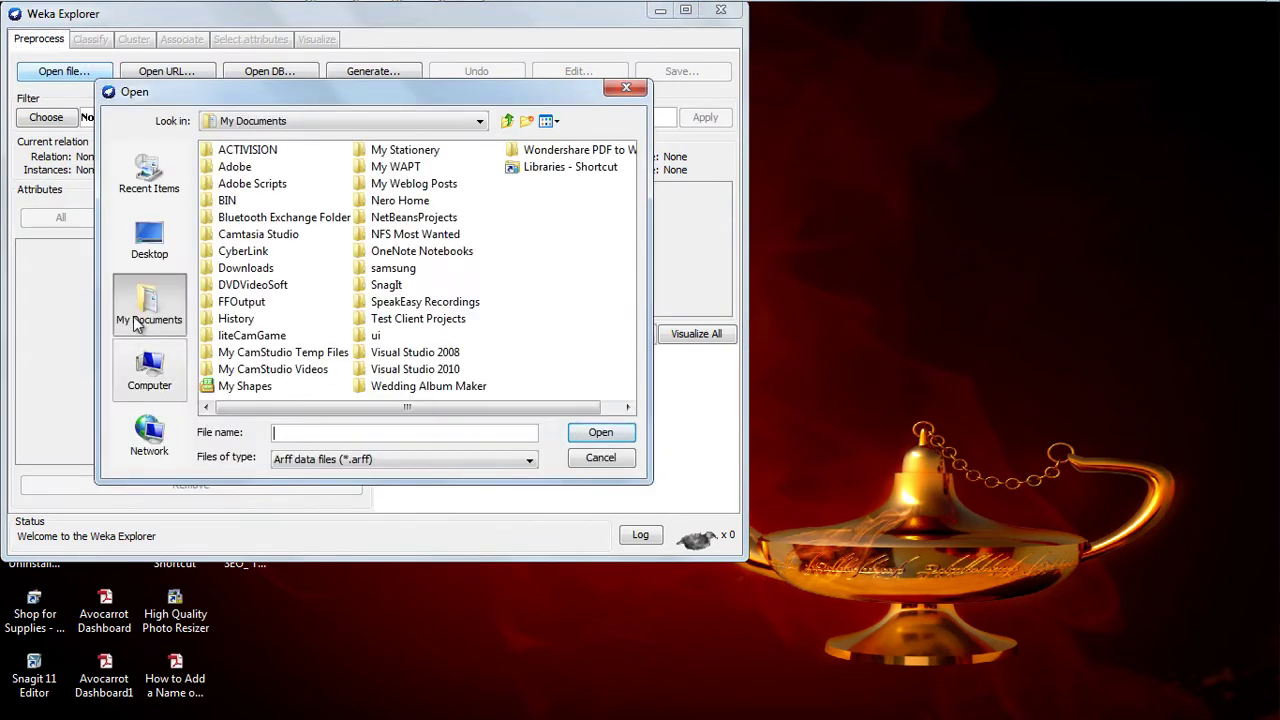
pyautogui.click(149, 240)
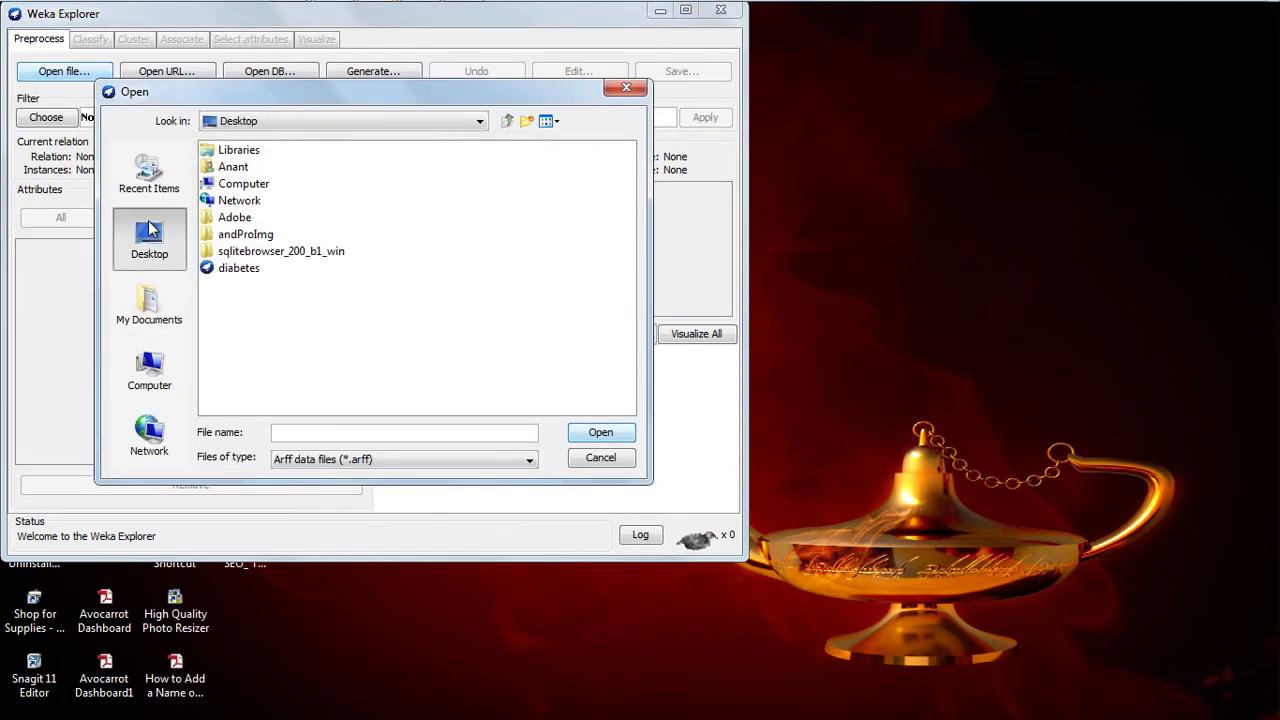
pyautogui.doubleClick(250, 278)
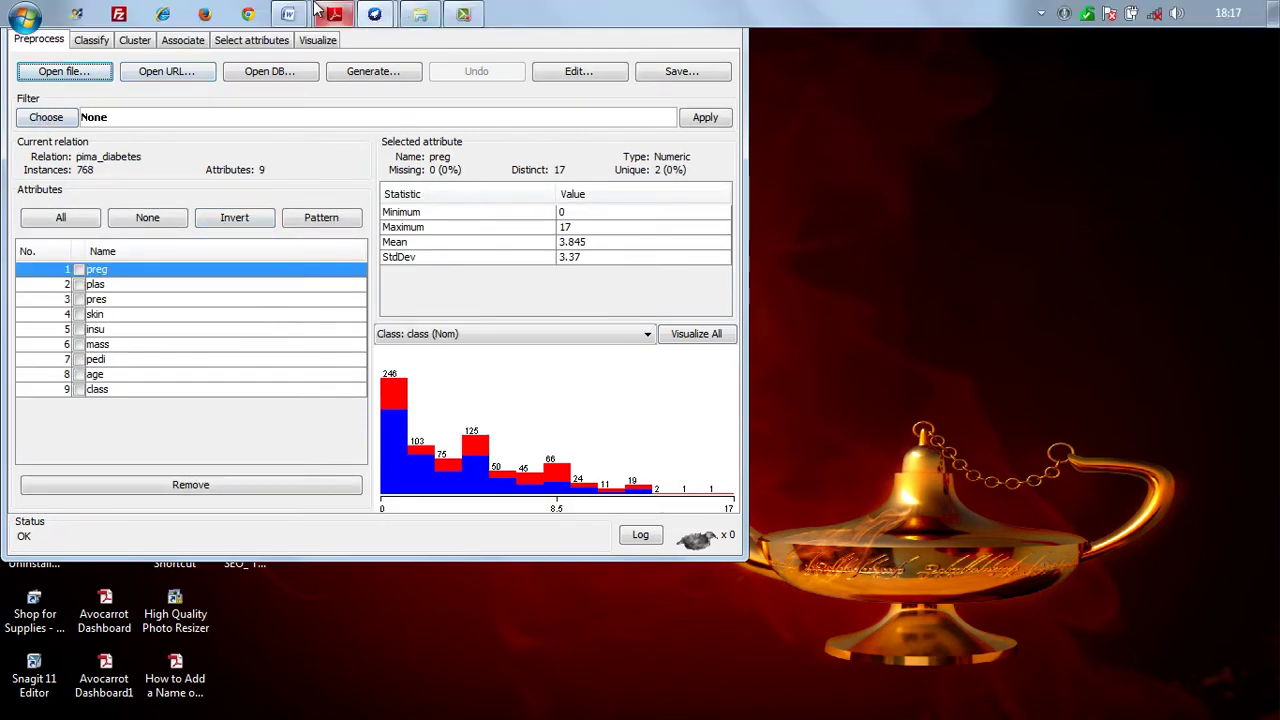
pyautogui.moveTo(288, 14)
pyautogui.click(352, 88)
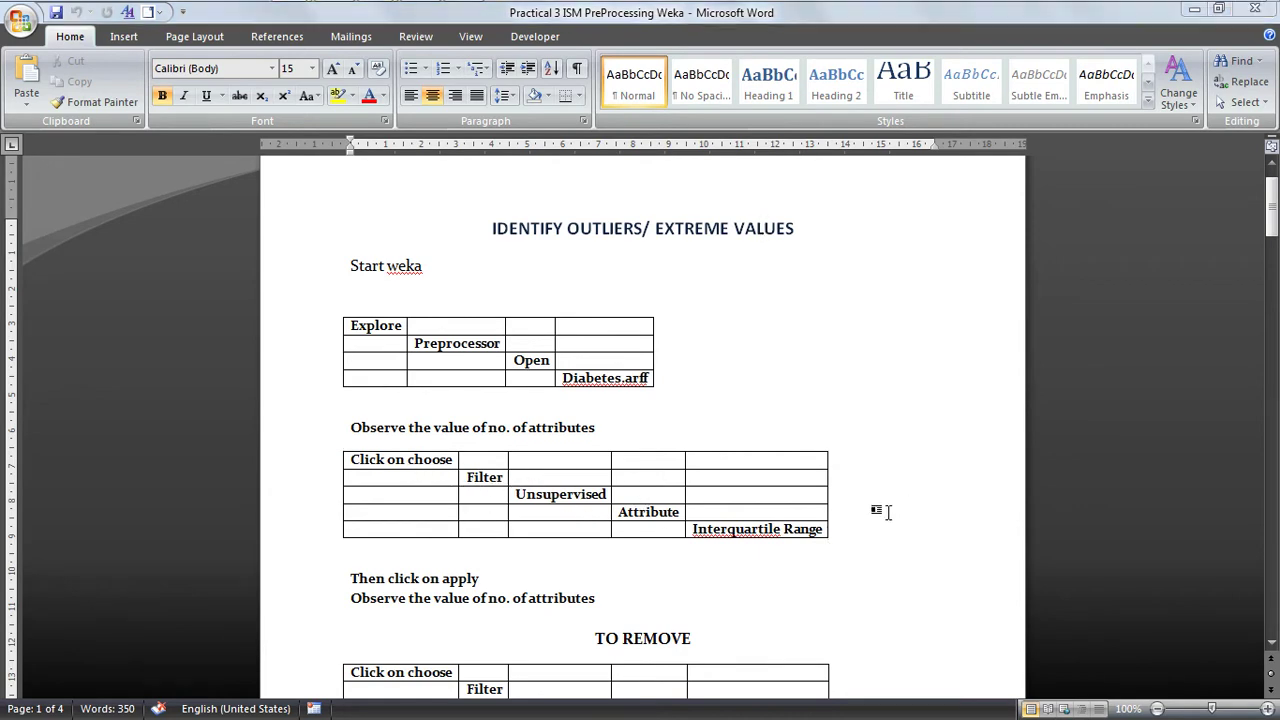
# Step: Apply the unsupervised attribute InterquartileRange filter, adding Outlier and ExtremeValue attributes for 11 total
pyautogui.hotkey('alt', 'Tab')
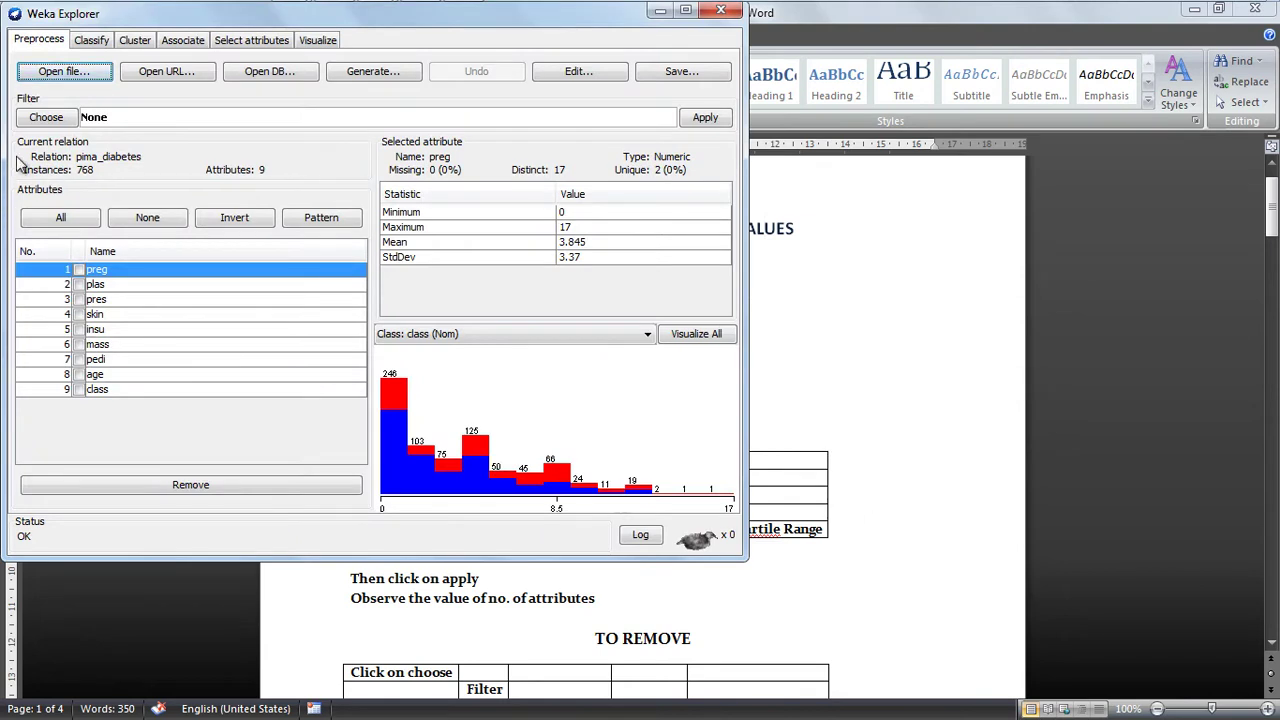
pyautogui.click(50, 123)
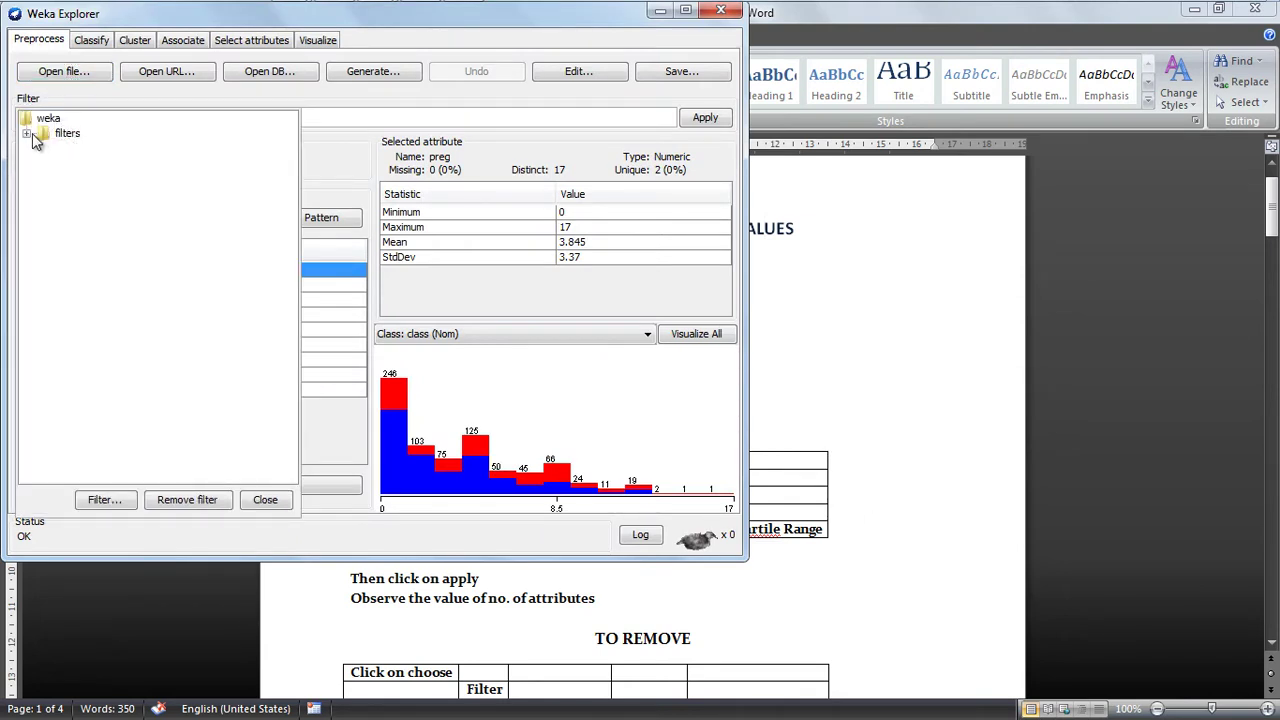
pyautogui.click(27, 133)
pyautogui.click(44, 193)
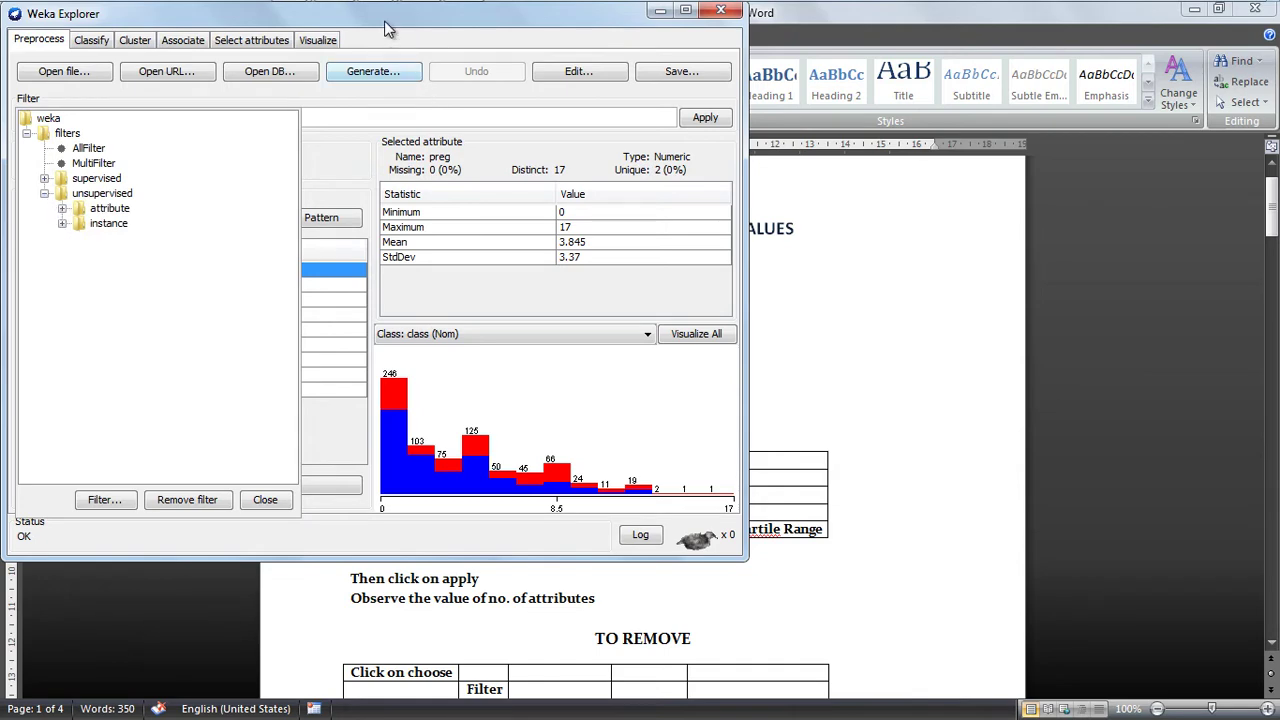
pyautogui.moveTo(387, 29)
pyautogui.mouseDown()
pyautogui.moveTo(980, 62)
pyautogui.moveTo(1047, 167)
pyautogui.moveTo(1181, 177)
pyautogui.moveTo(469, 52)
pyautogui.mouseUp()
pyautogui.click(83, 150)
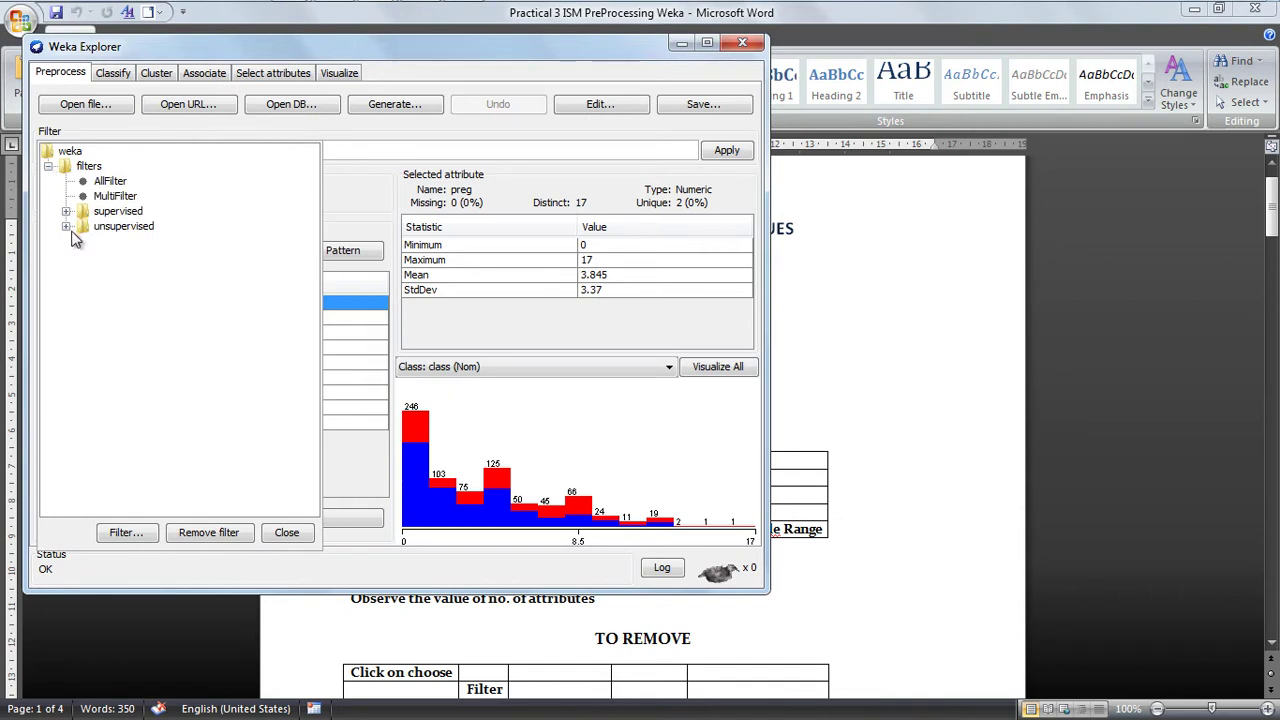
pyautogui.click(66, 227)
pyautogui.click(84, 242)
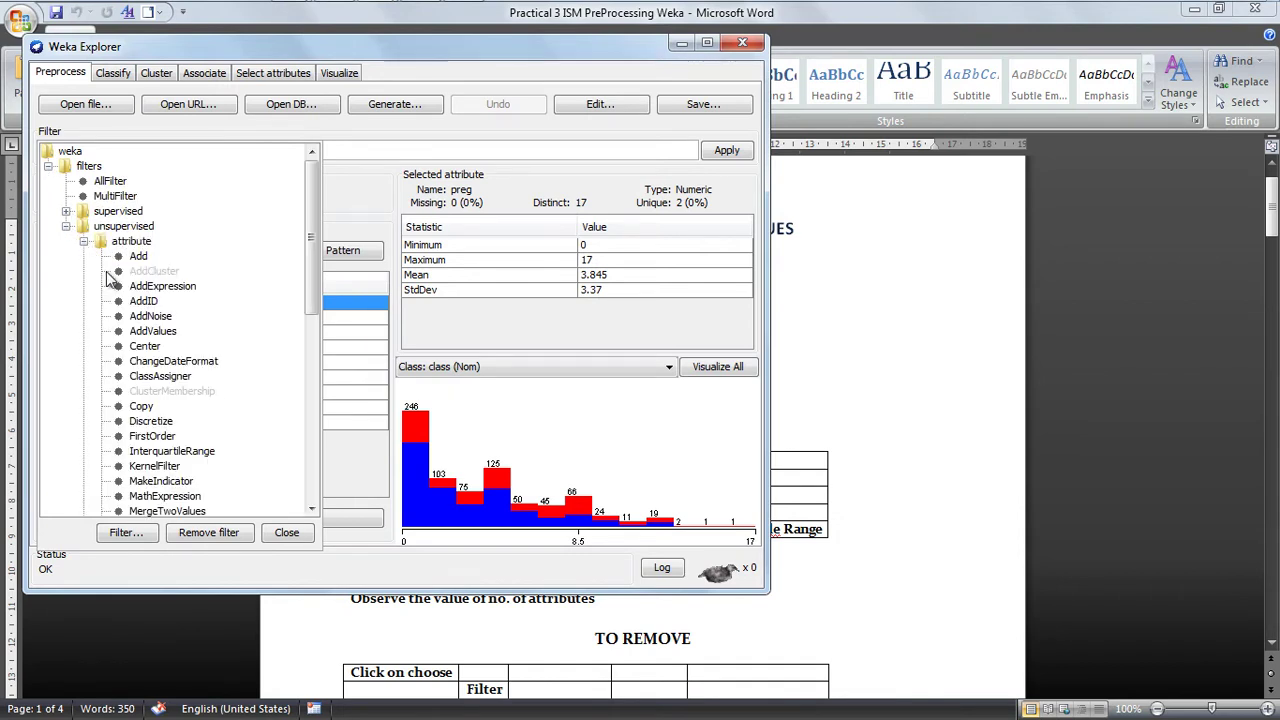
pyautogui.click(190, 453)
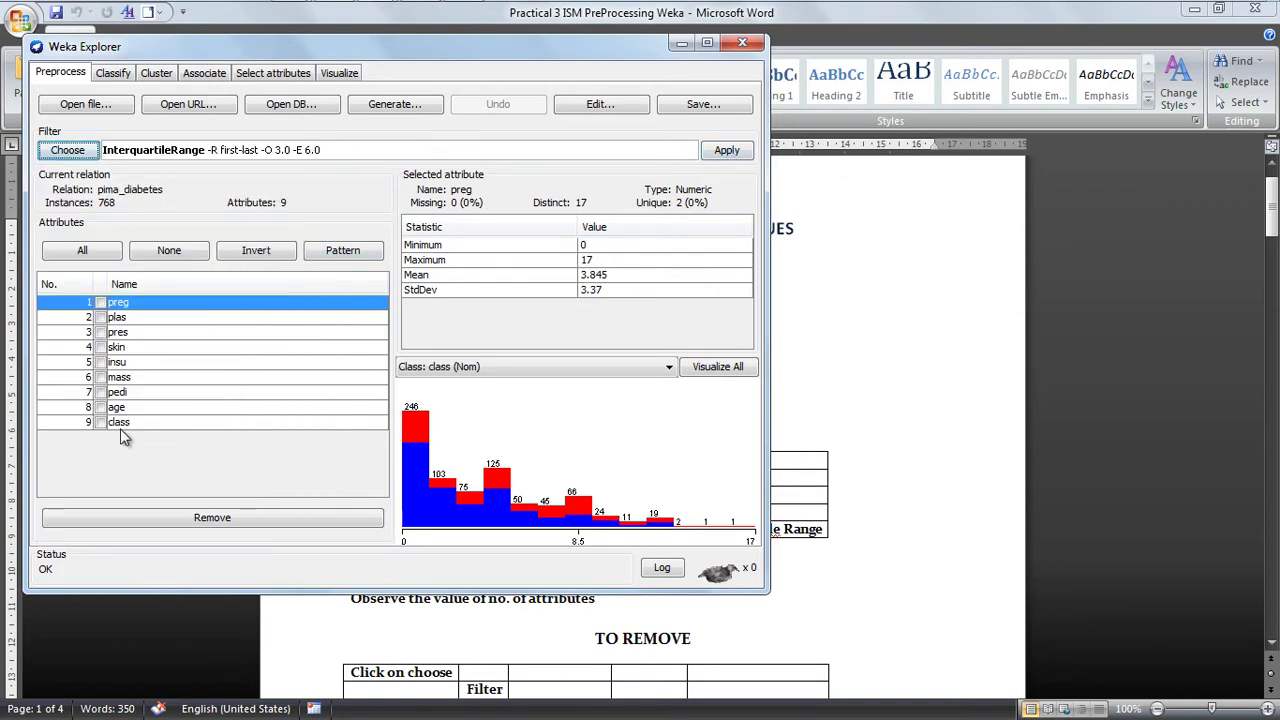
pyautogui.click(726, 153)
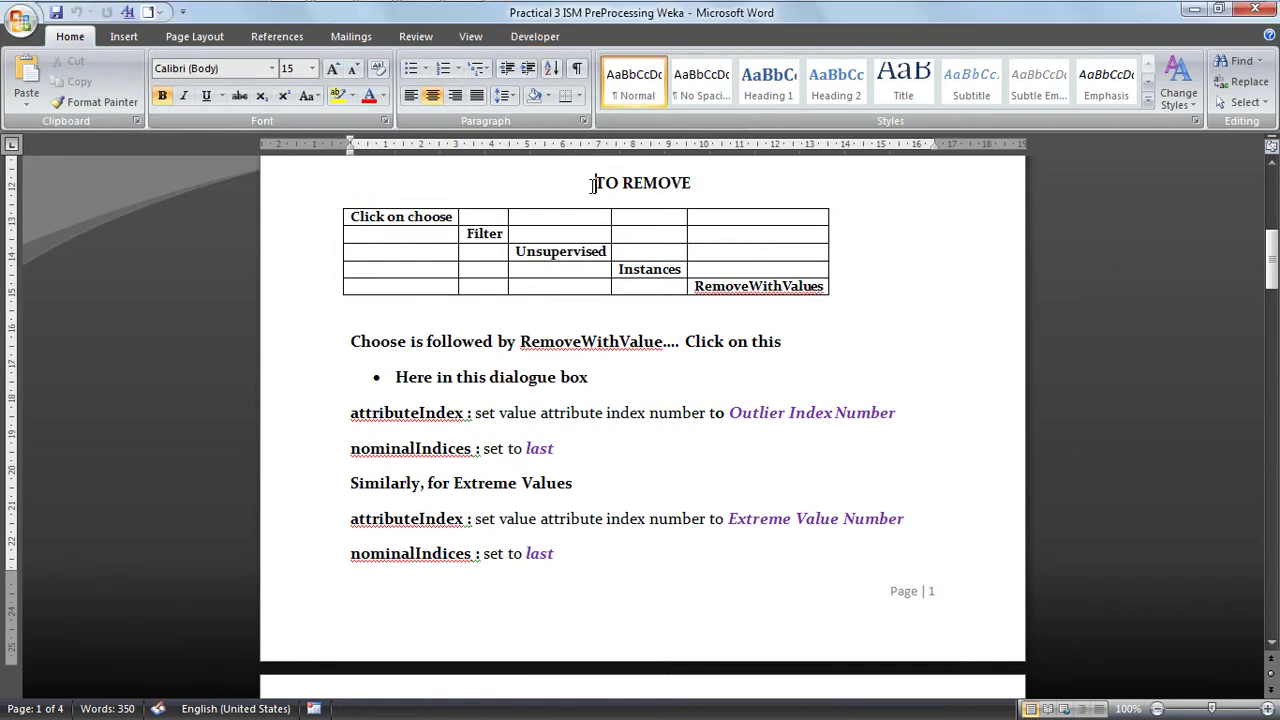
pyautogui.moveTo(592, 183); pyautogui.dragTo(737, 188)
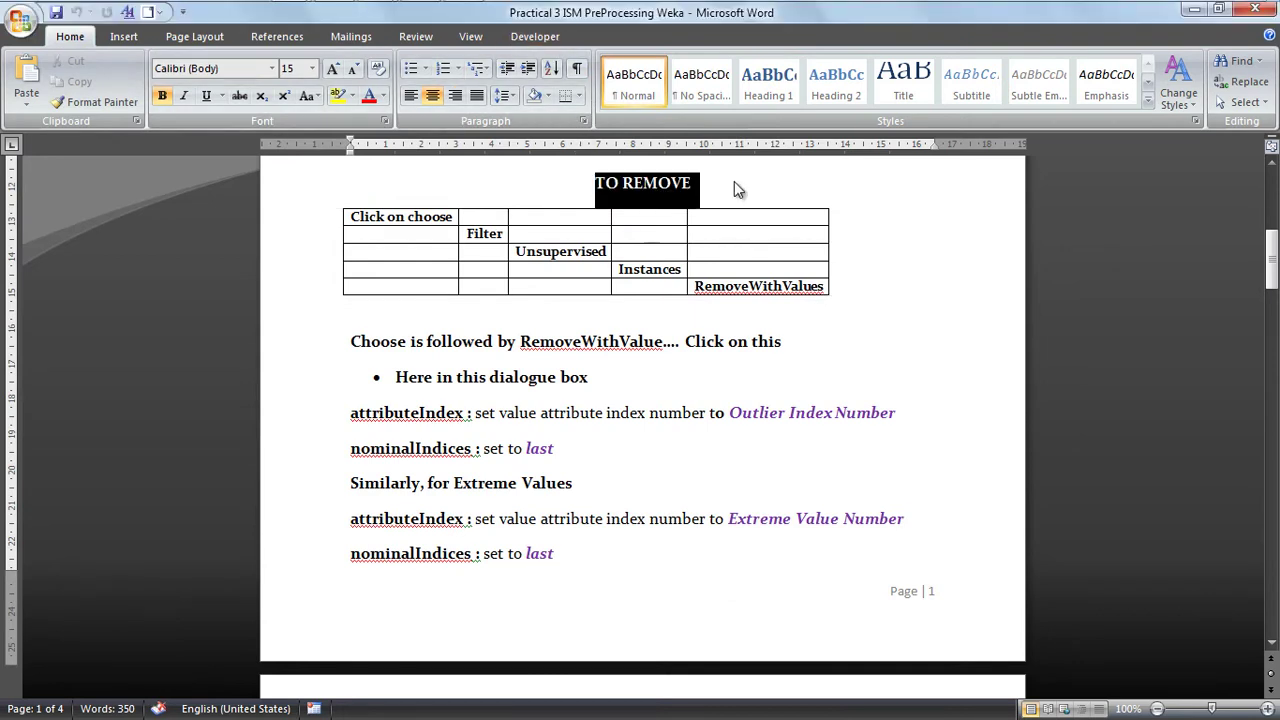
pyautogui.click(393, 222)
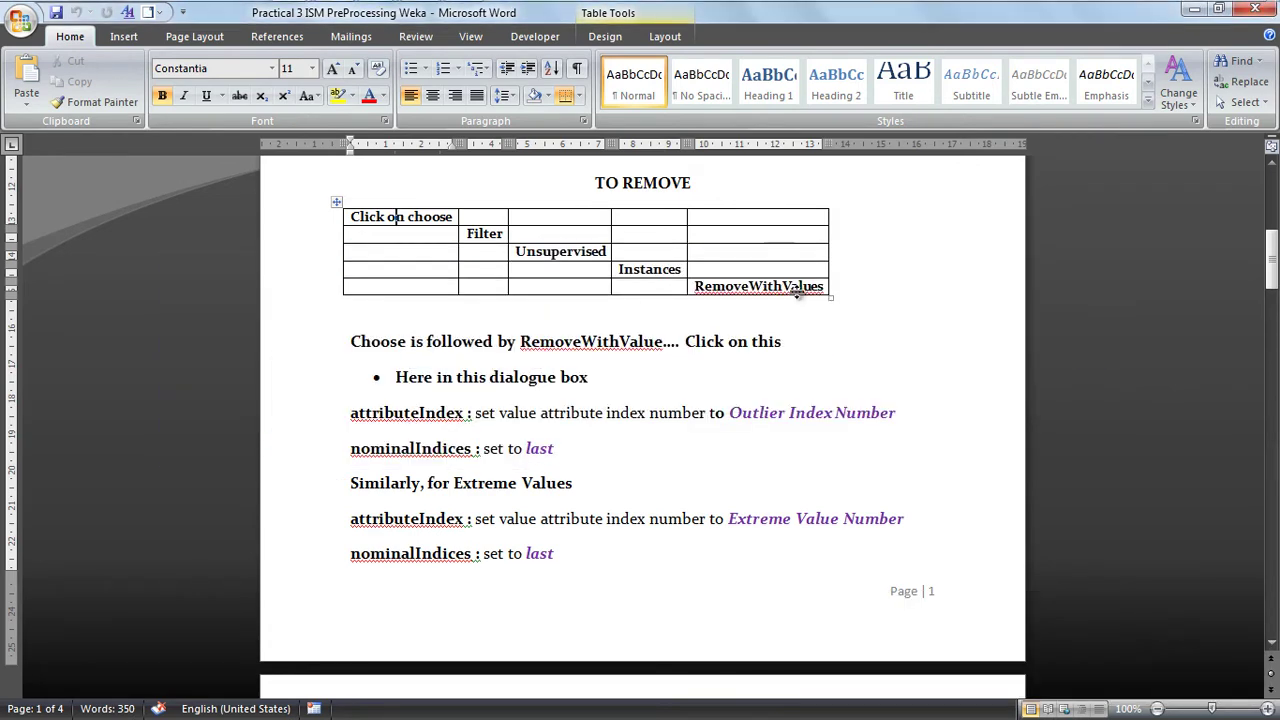
# Step: Collapse the unsupervised attribute filters so the instance filters, including RemoveWithValues, show in the catalogue
pyautogui.hotkey('alt', 'Tab')
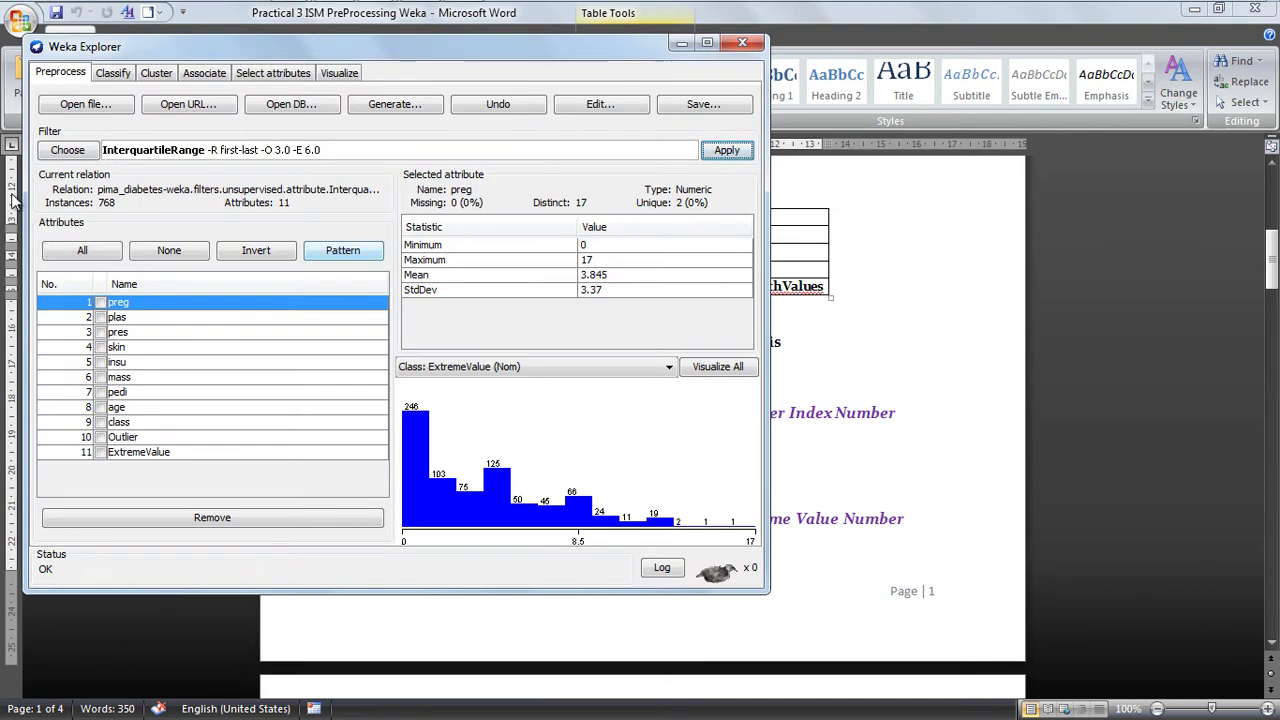
pyautogui.click(68, 150)
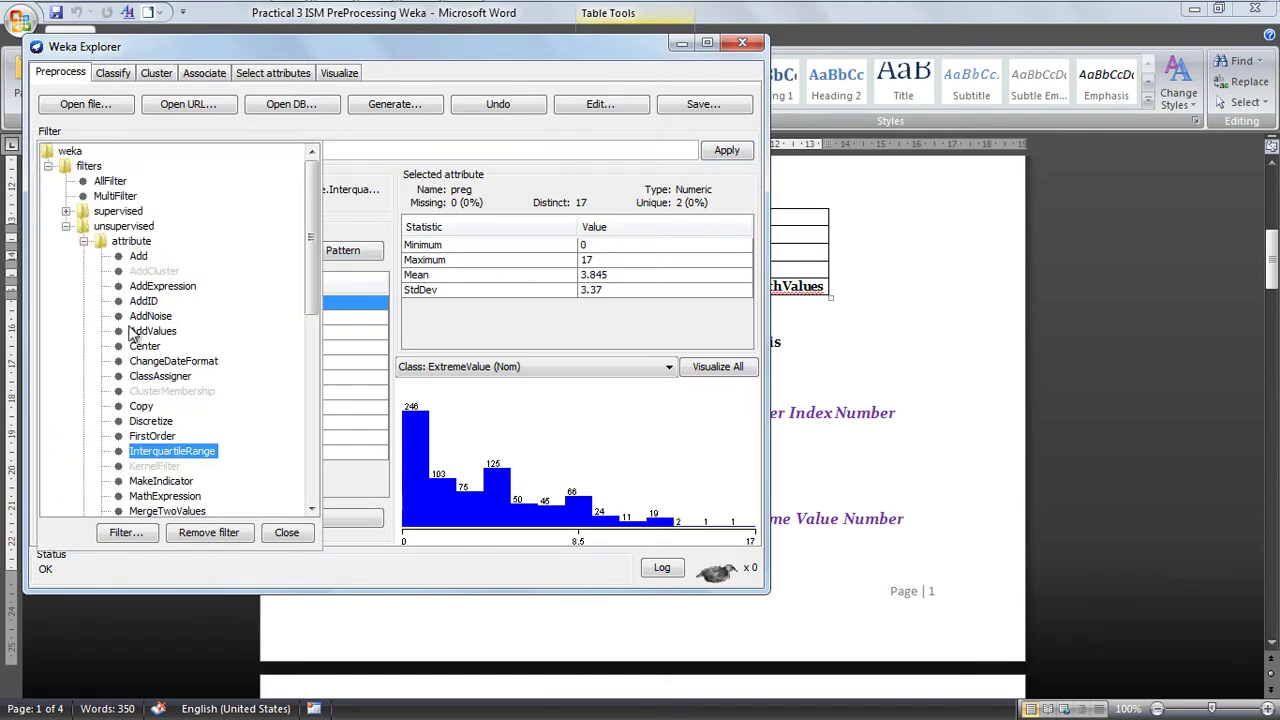
pyautogui.doubleClick(95, 247)
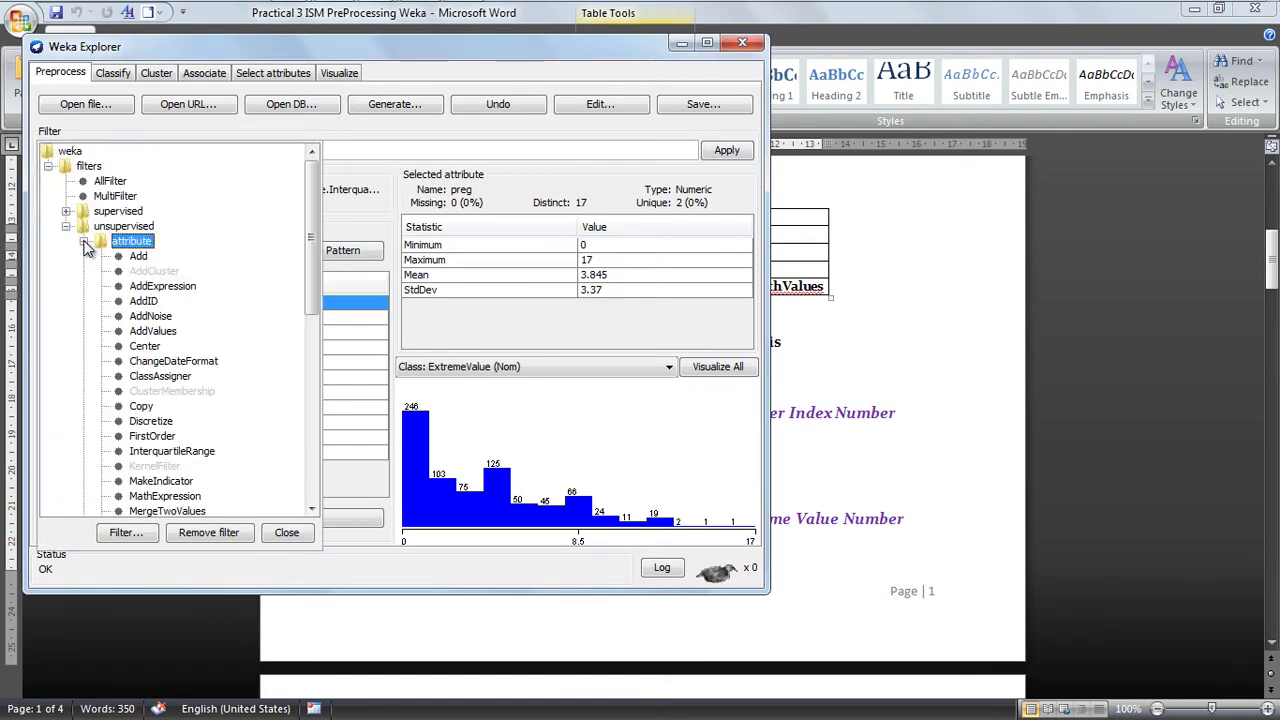
pyautogui.moveTo(312, 256)
pyautogui.mouseDown()
pyautogui.moveTo(314, 397)
pyautogui.moveTo(316, 165)
pyautogui.mouseUp()
pyautogui.click(86, 242)
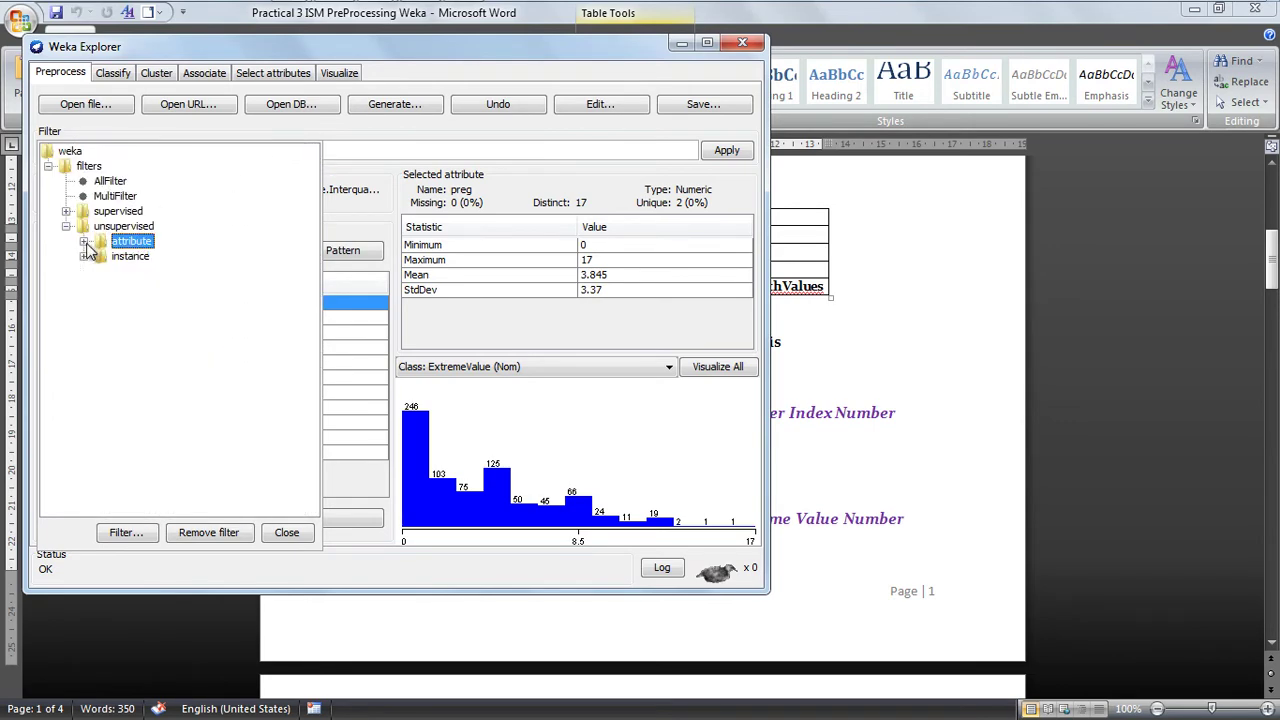
# Step: Select the RemoveWithValues instance filter with attributeIndex 10 (Outlier) and nominalIndices last
pyautogui.click(85, 256)
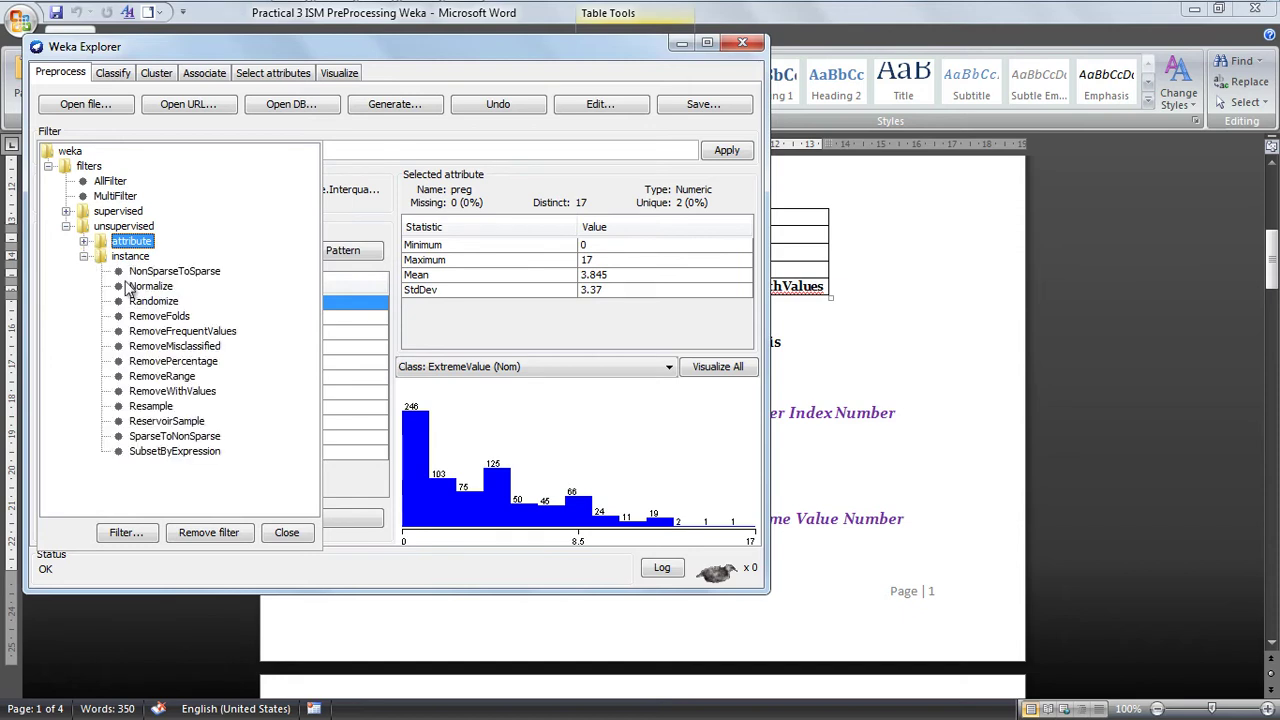
pyautogui.doubleClick(191, 391)
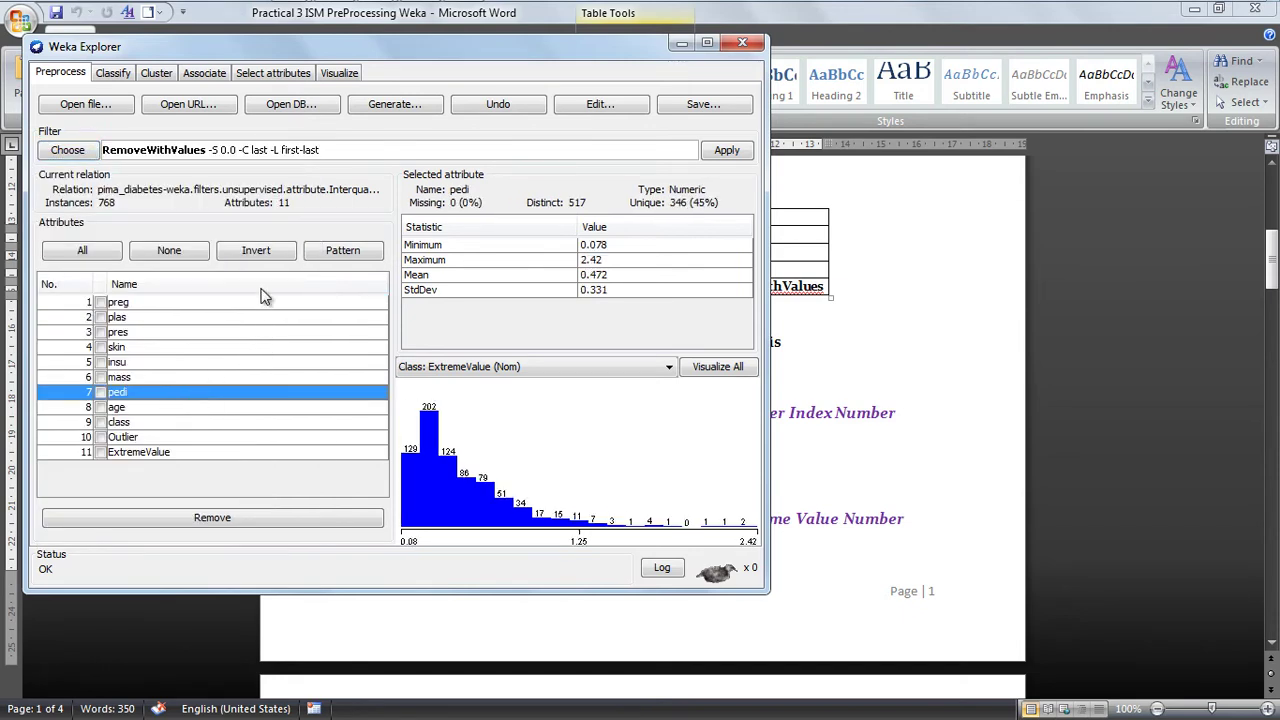
pyautogui.click(255, 150)
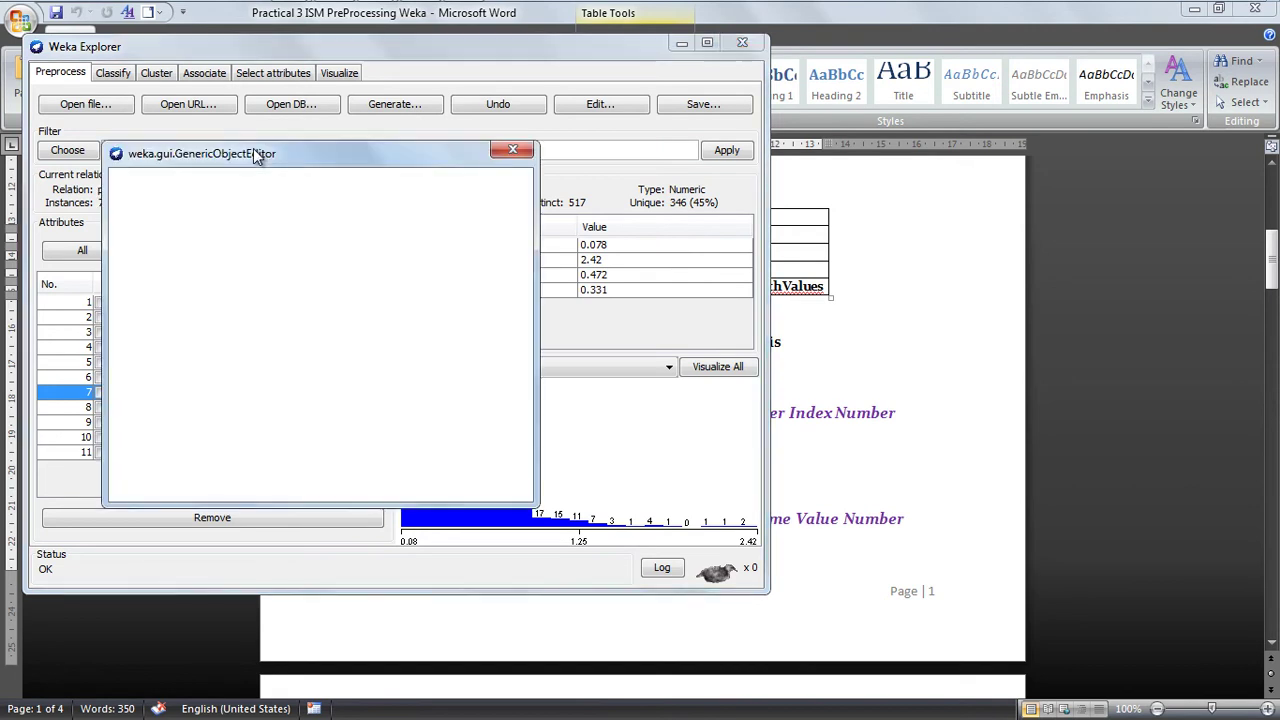
pyautogui.click(529, 150)
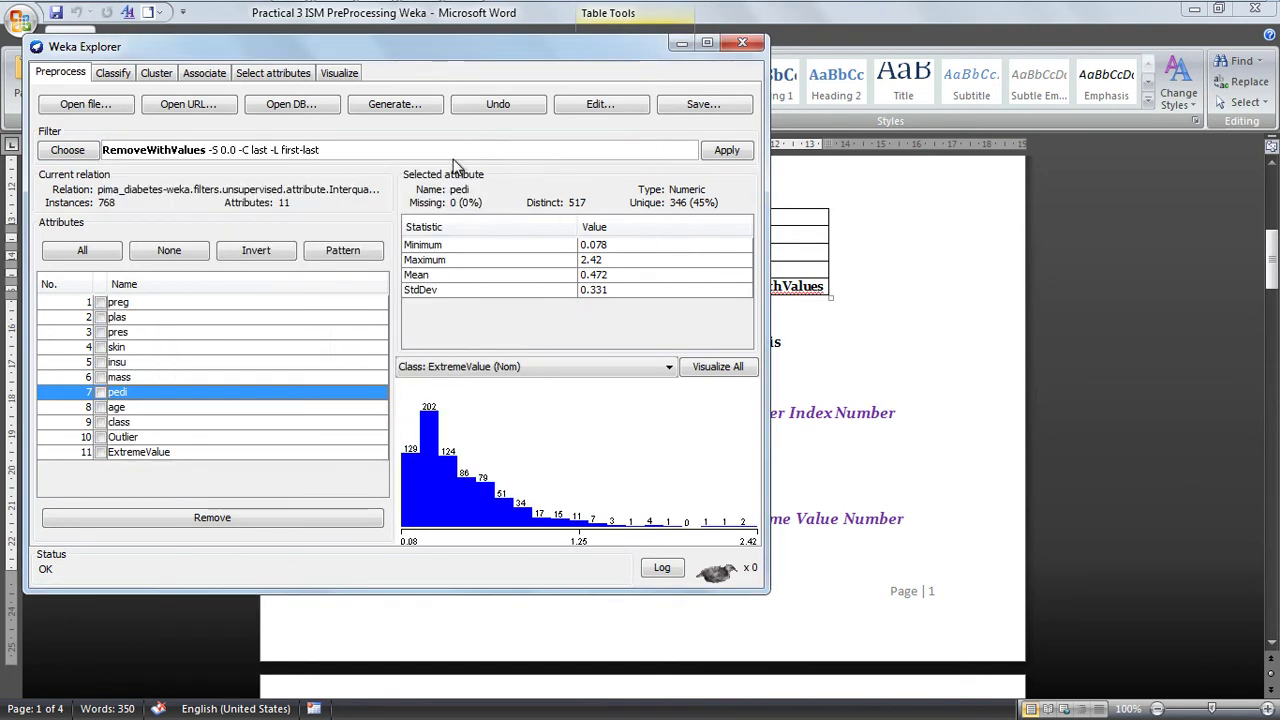
pyautogui.click(128, 439)
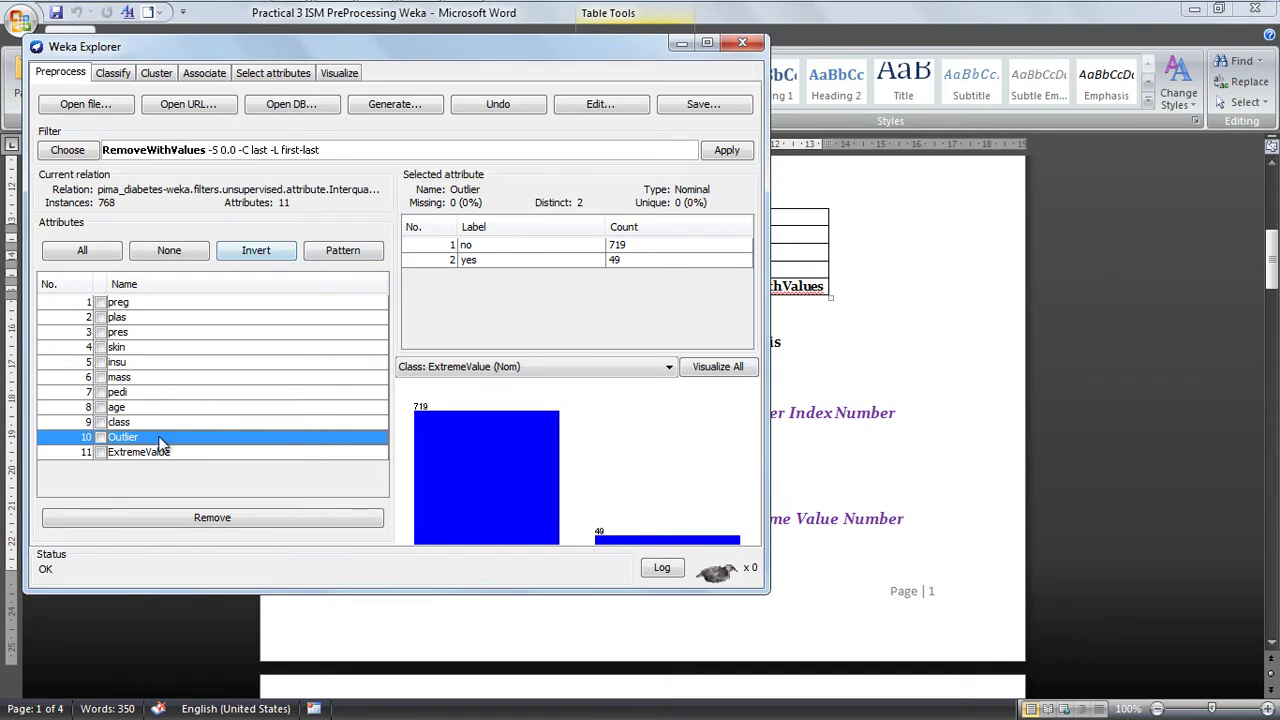
pyautogui.click(244, 152)
pyautogui.moveTo(280, 284); pyautogui.dragTo(240, 284)
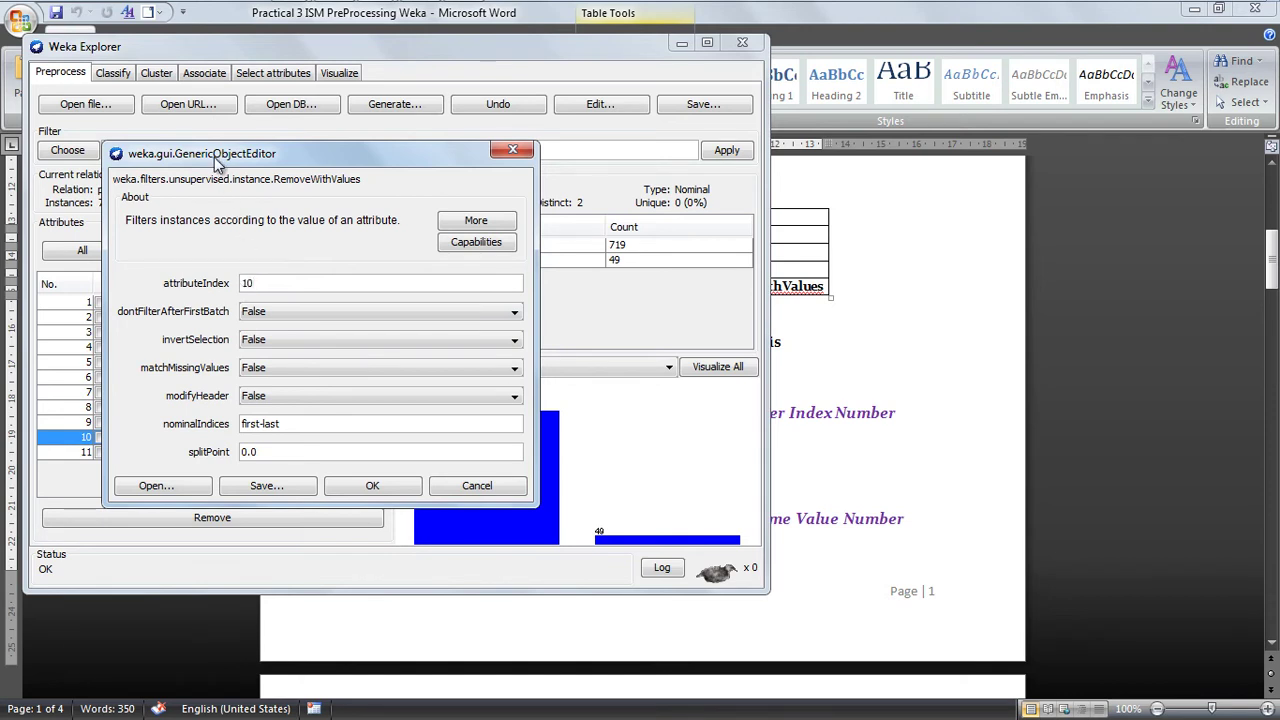
pyautogui.moveTo(236, 164); pyautogui.dragTo(380, 169)
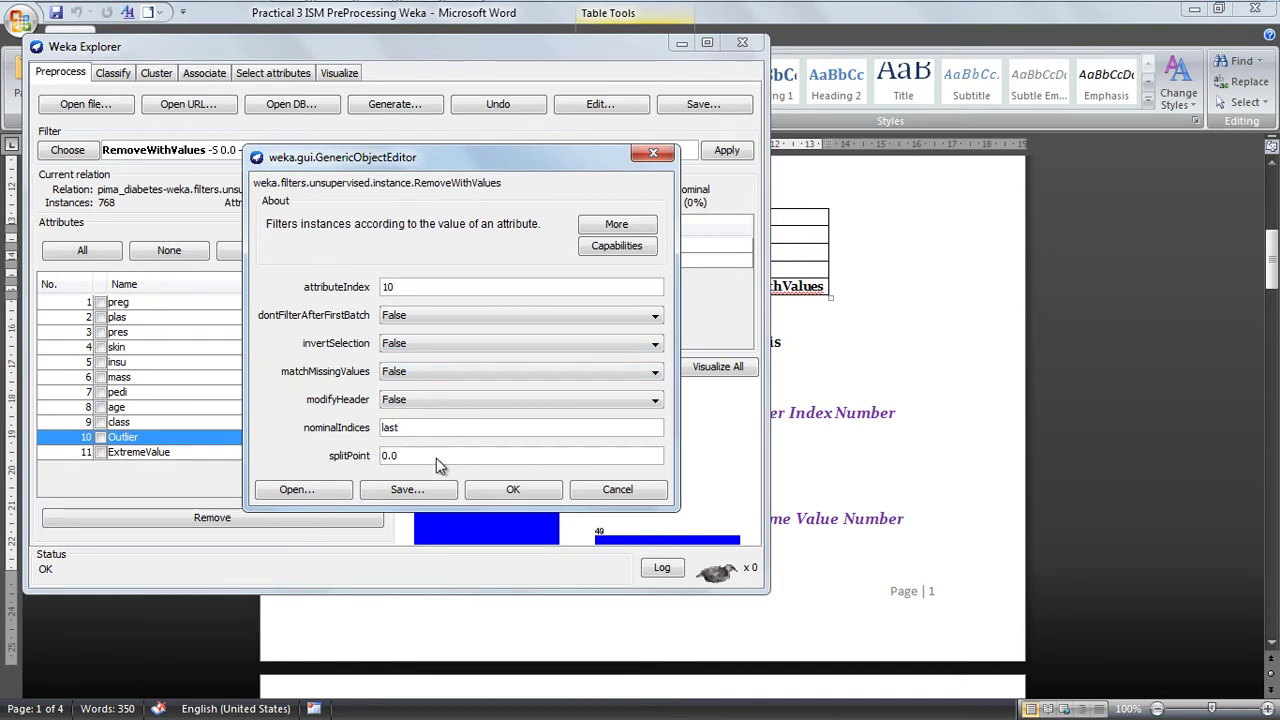
pyautogui.click(516, 492)
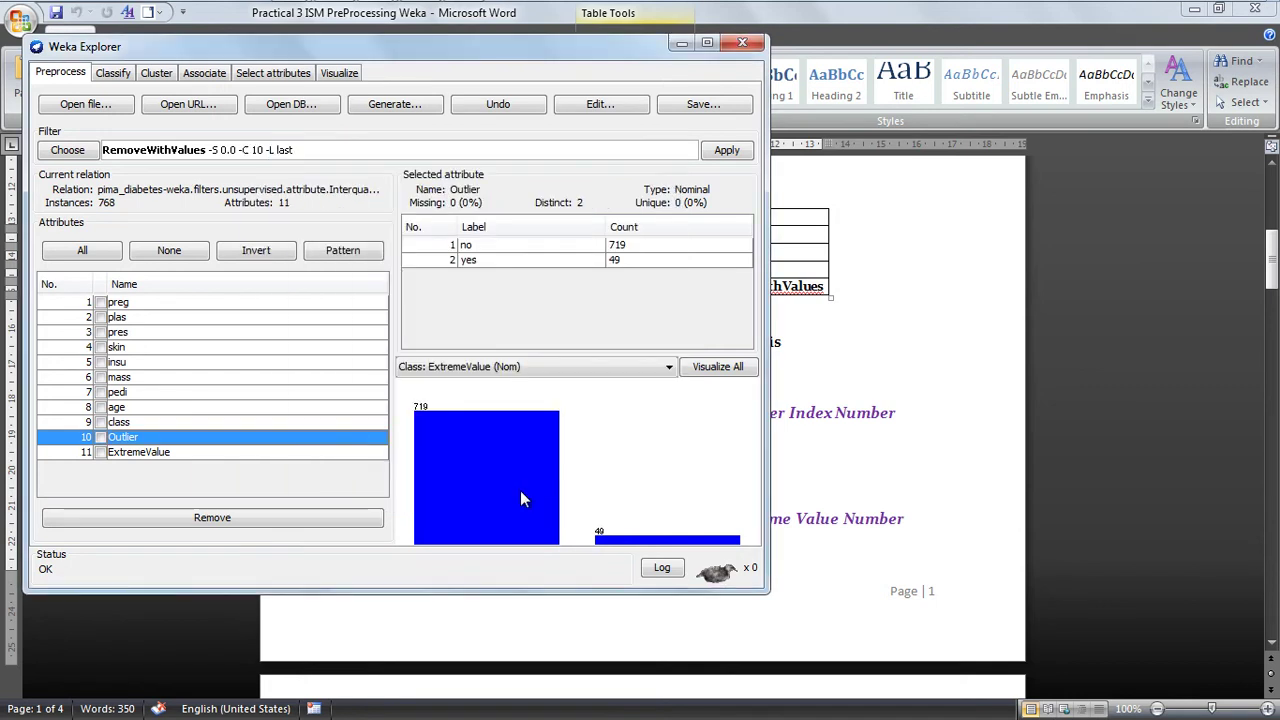
# Step: Switch RemoveWithValues to attributeIndex 11 (ExtremeValue) and apply it, leaving 768 instances
pyautogui.click(167, 457)
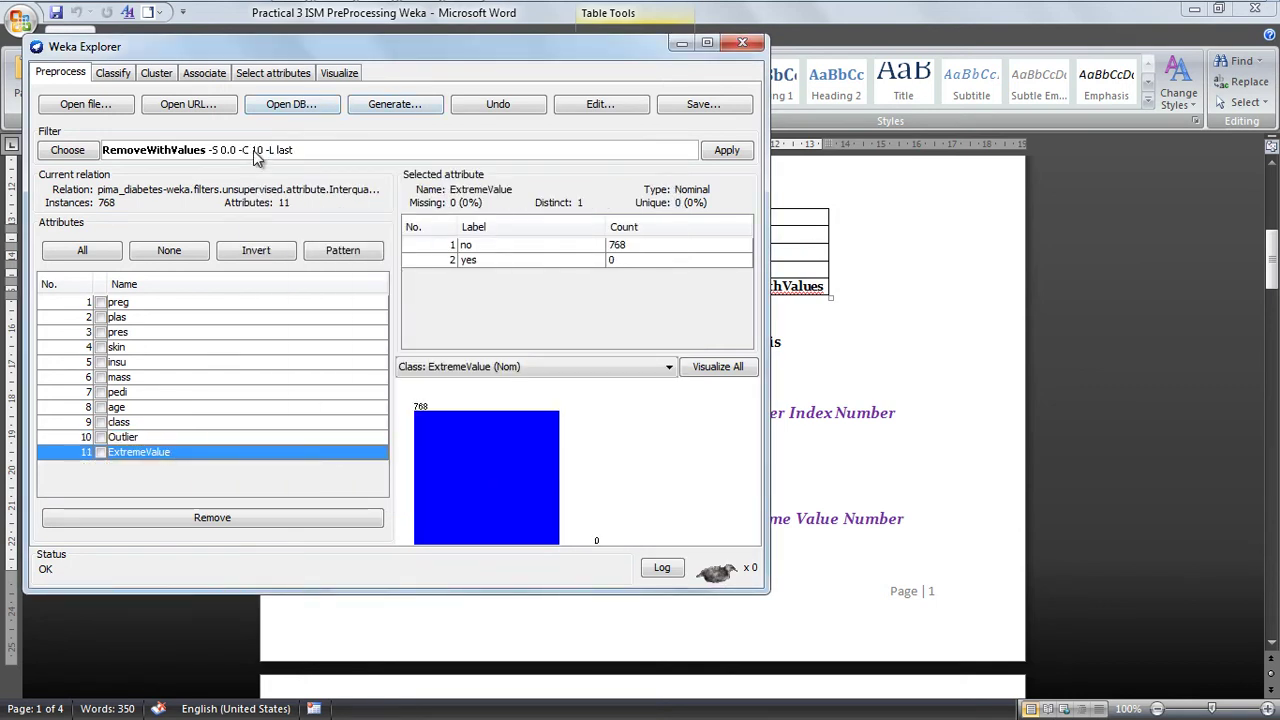
pyautogui.click(256, 152)
pyautogui.click(417, 286)
pyautogui.press('BackSpace')
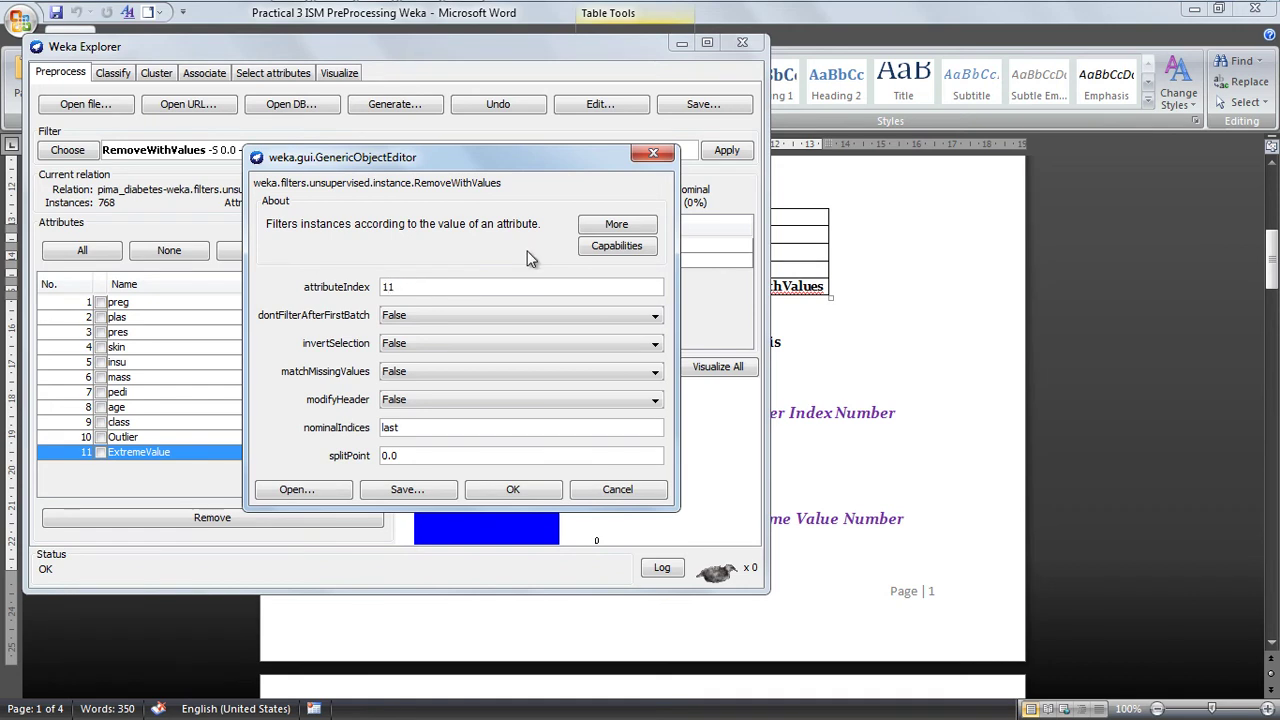
pyautogui.click(513, 489)
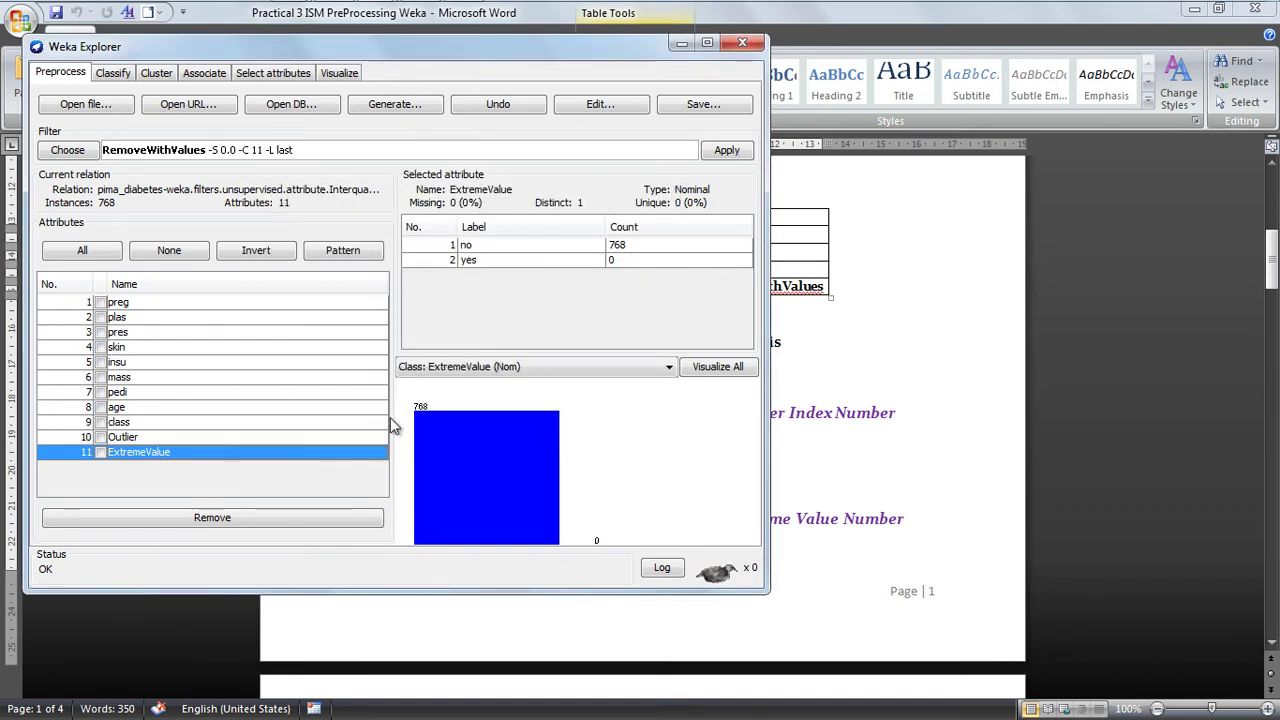
pyautogui.click(720, 152)
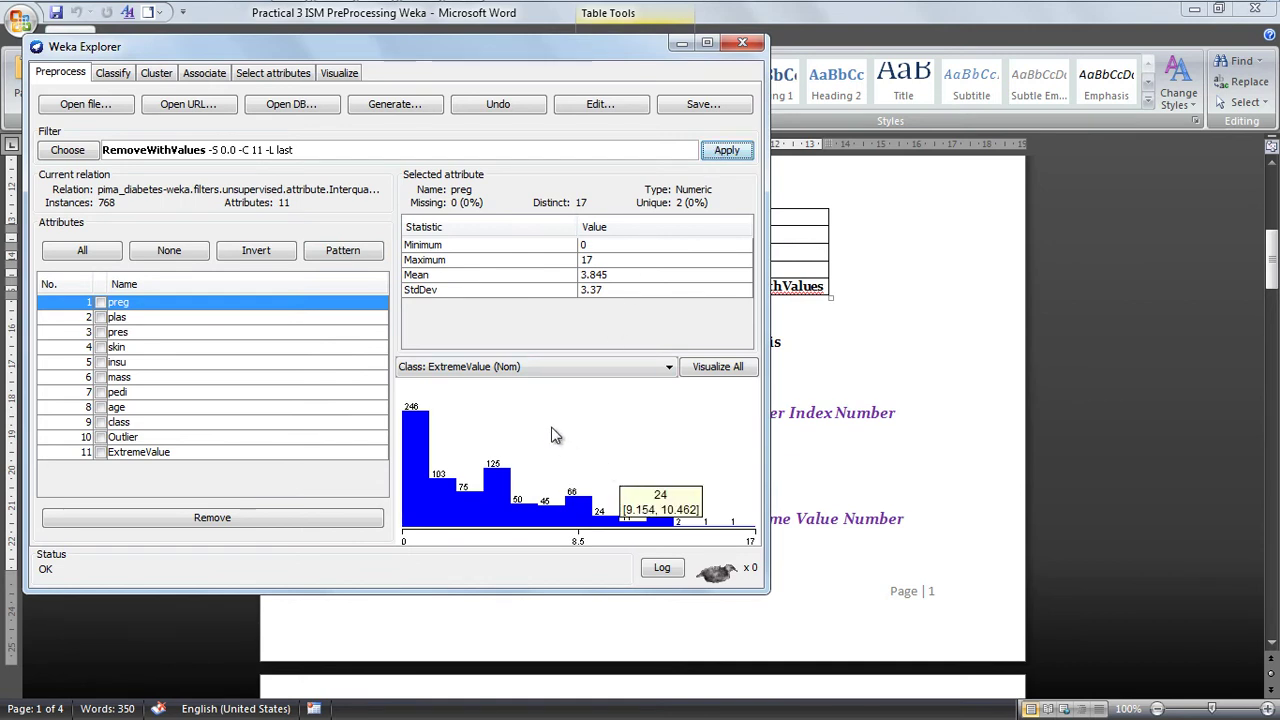
# Step: Save the filtered 768-instance, 11-attribute data on the Desktop under the name diabetes1.arff
pyautogui.click(690, 106)
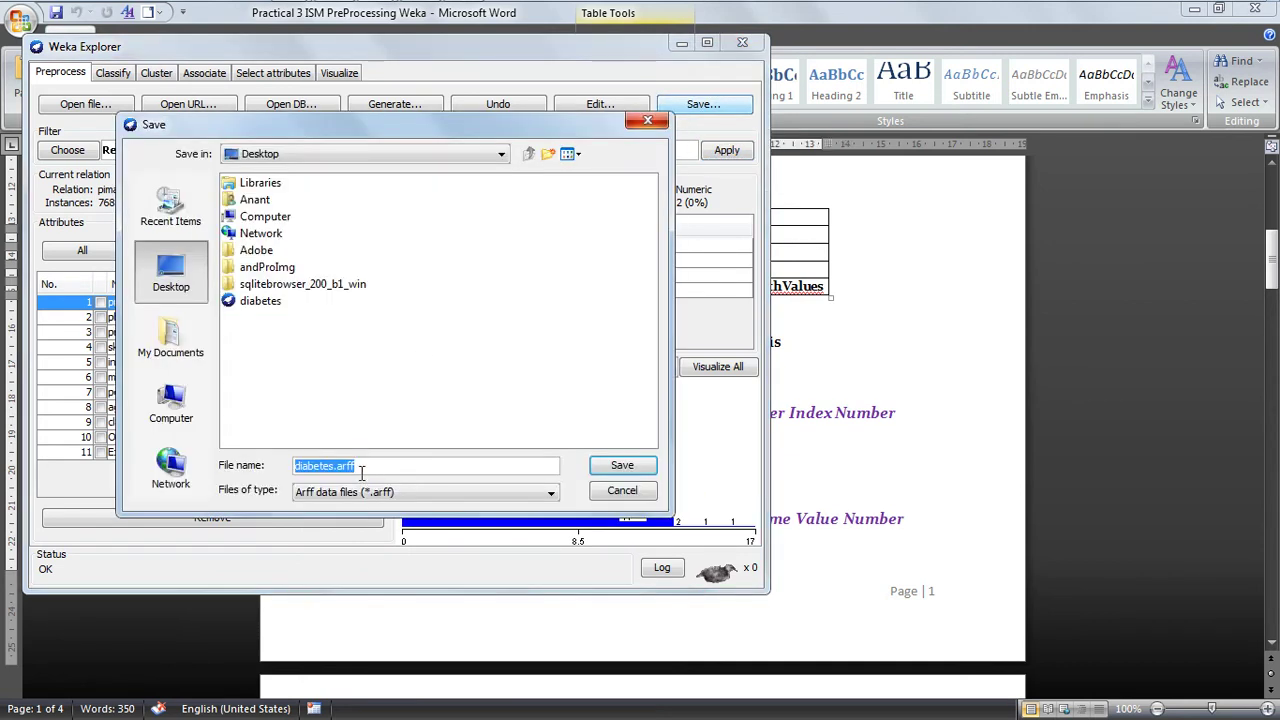
pyautogui.click(333, 466)
pyautogui.write('1')
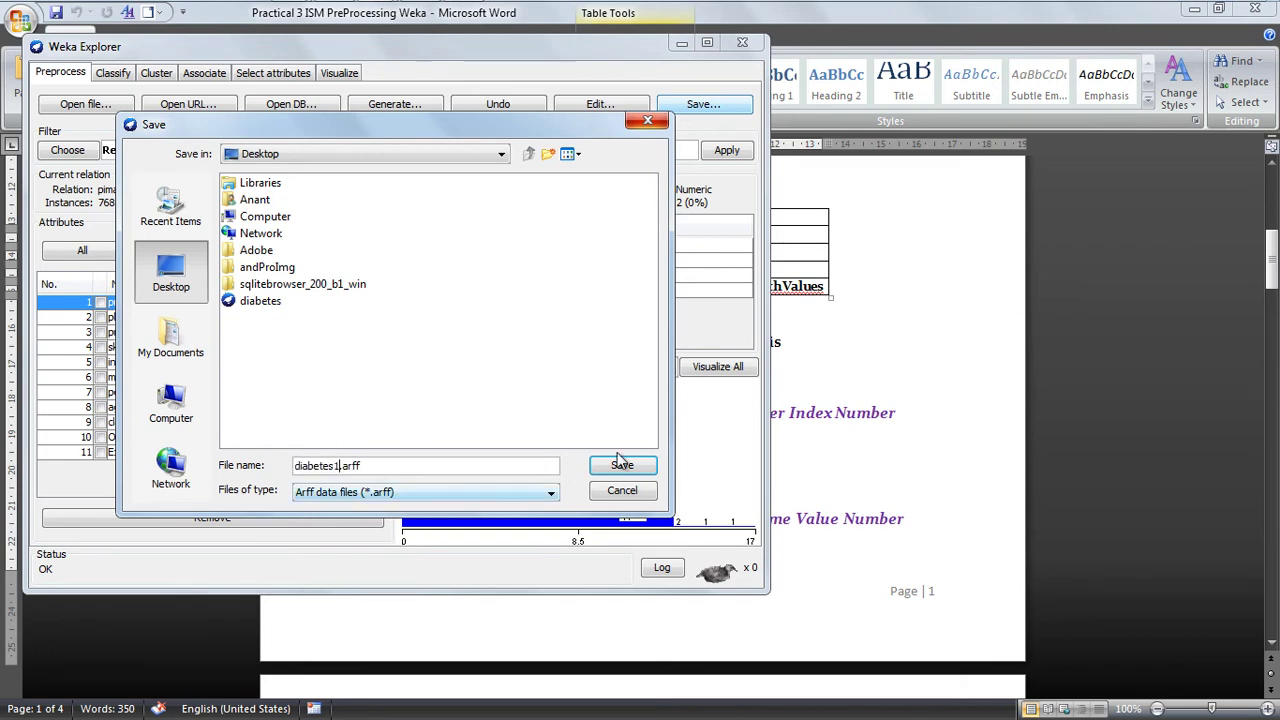
pyautogui.click(640, 466)
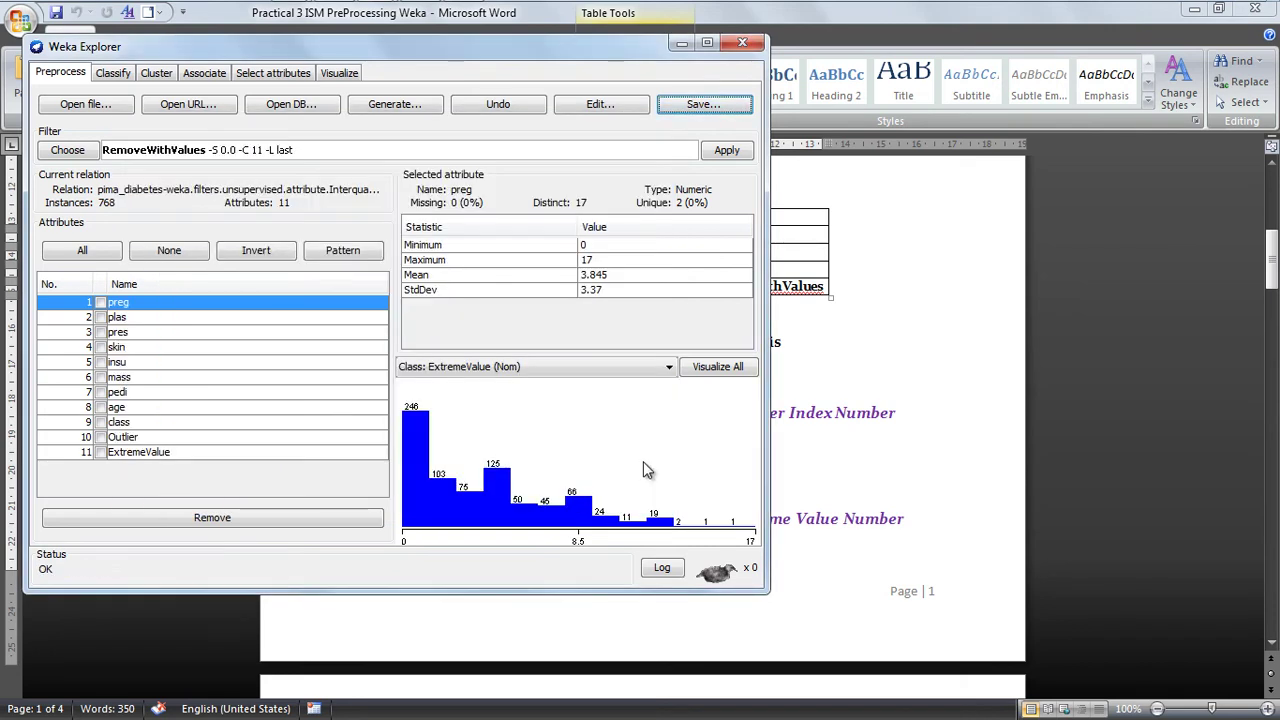
# Step: Open diabetes1.arff from the Desktop with Notepad++ via its right-click Edit with Notepad++ option
pyautogui.click(423, 17)
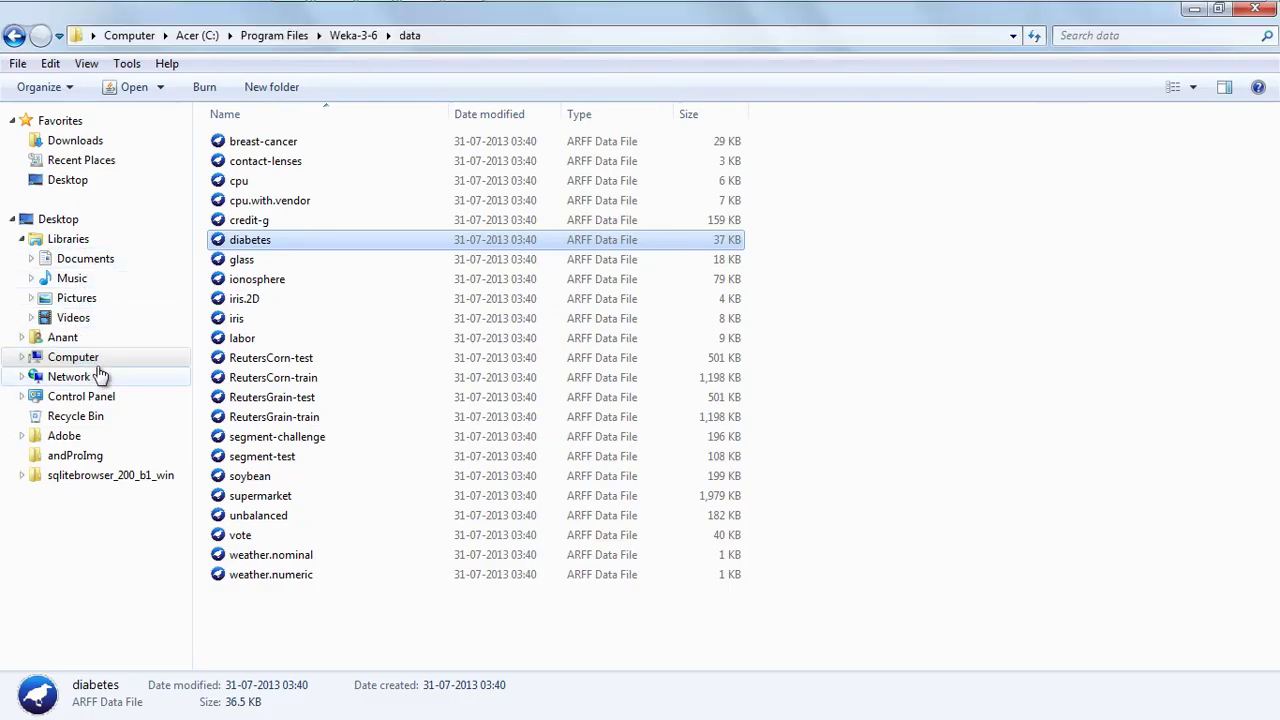
pyautogui.click(84, 222)
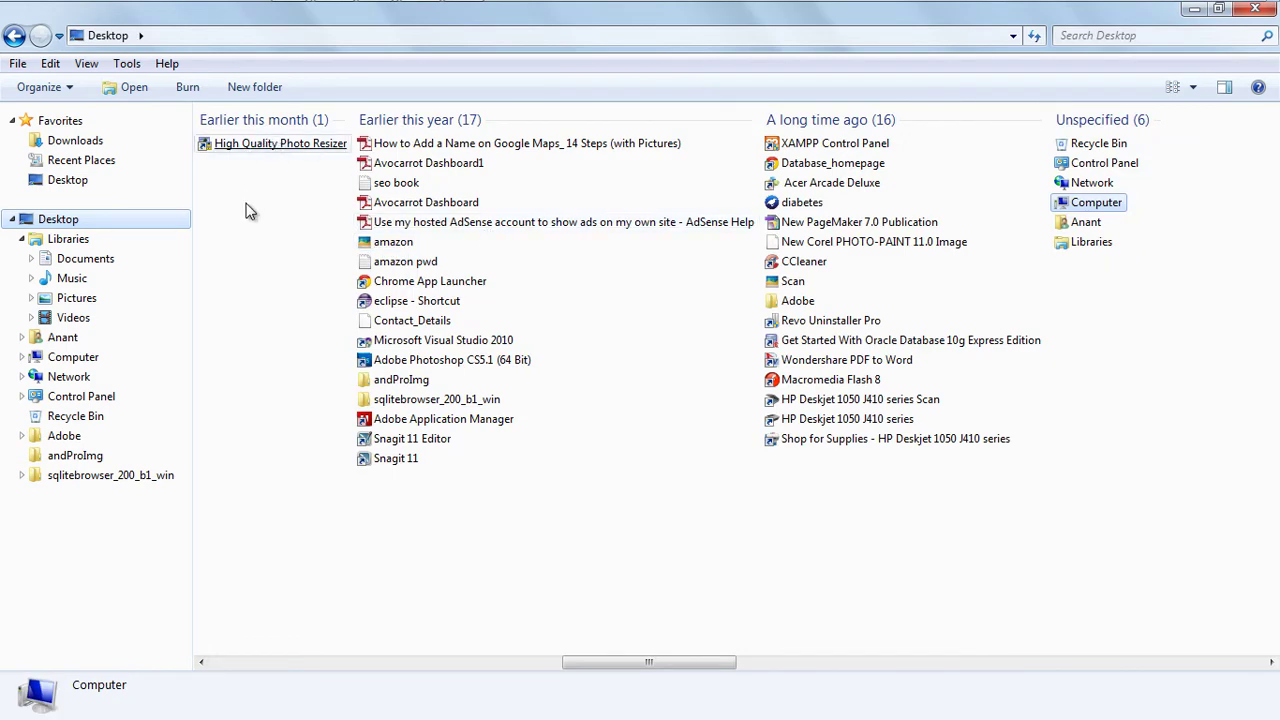
pyautogui.moveTo(659, 672); pyautogui.dragTo(305, 662)
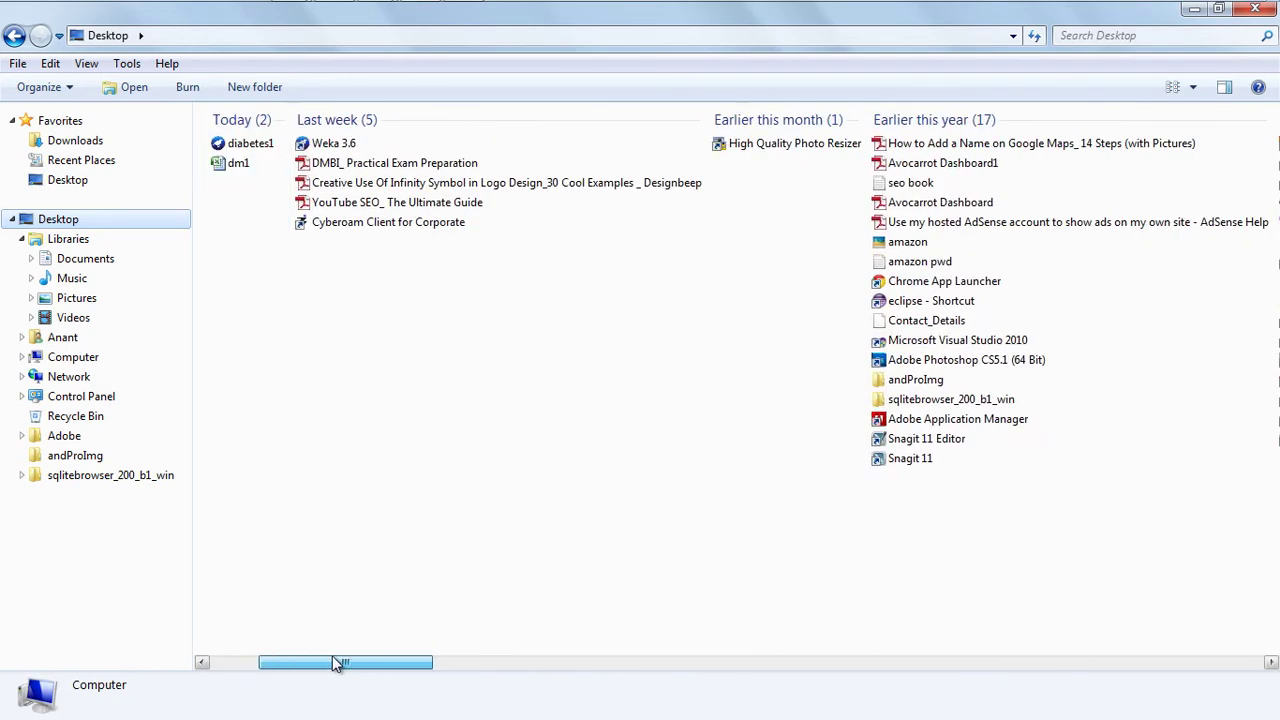
pyautogui.click(241, 148)
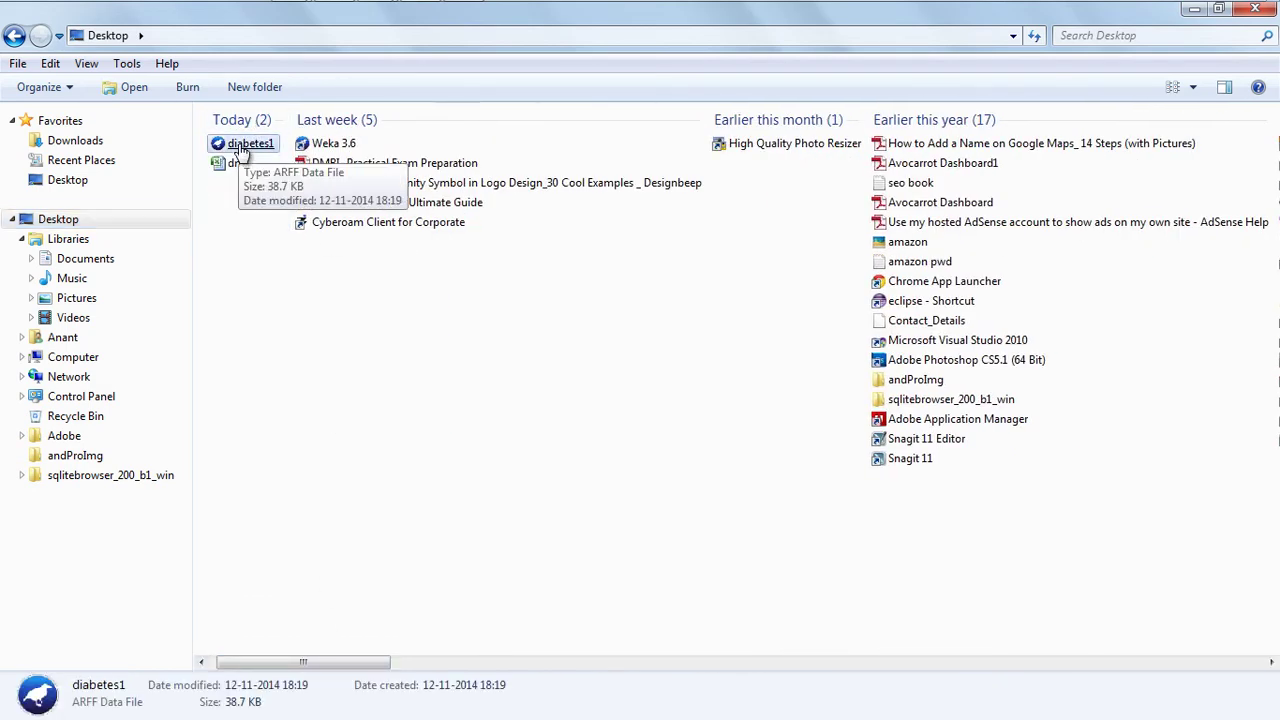
pyautogui.rightClick(241, 148)
pyautogui.click(310, 198)
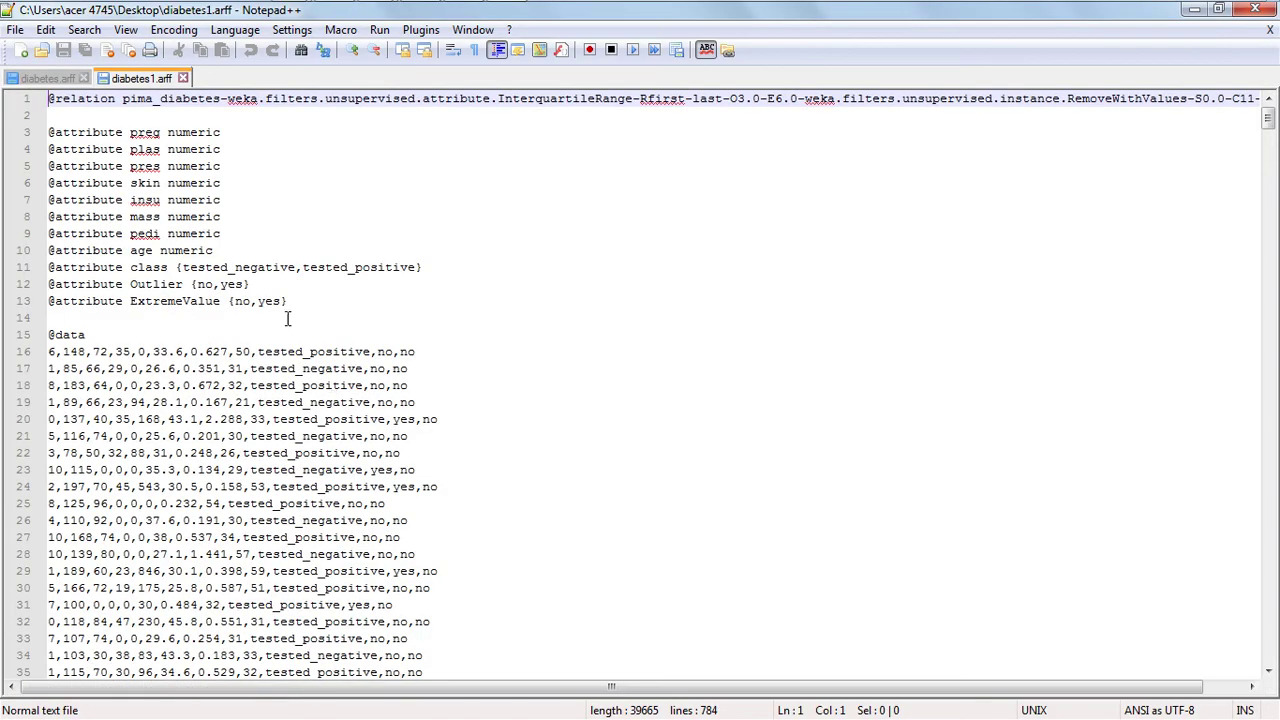
# Step: Examine the Outlier and ExtremeValue attribute declarations and their {no,yes} value lists
pyautogui.moveTo(50, 284); pyautogui.dragTo(299, 300)
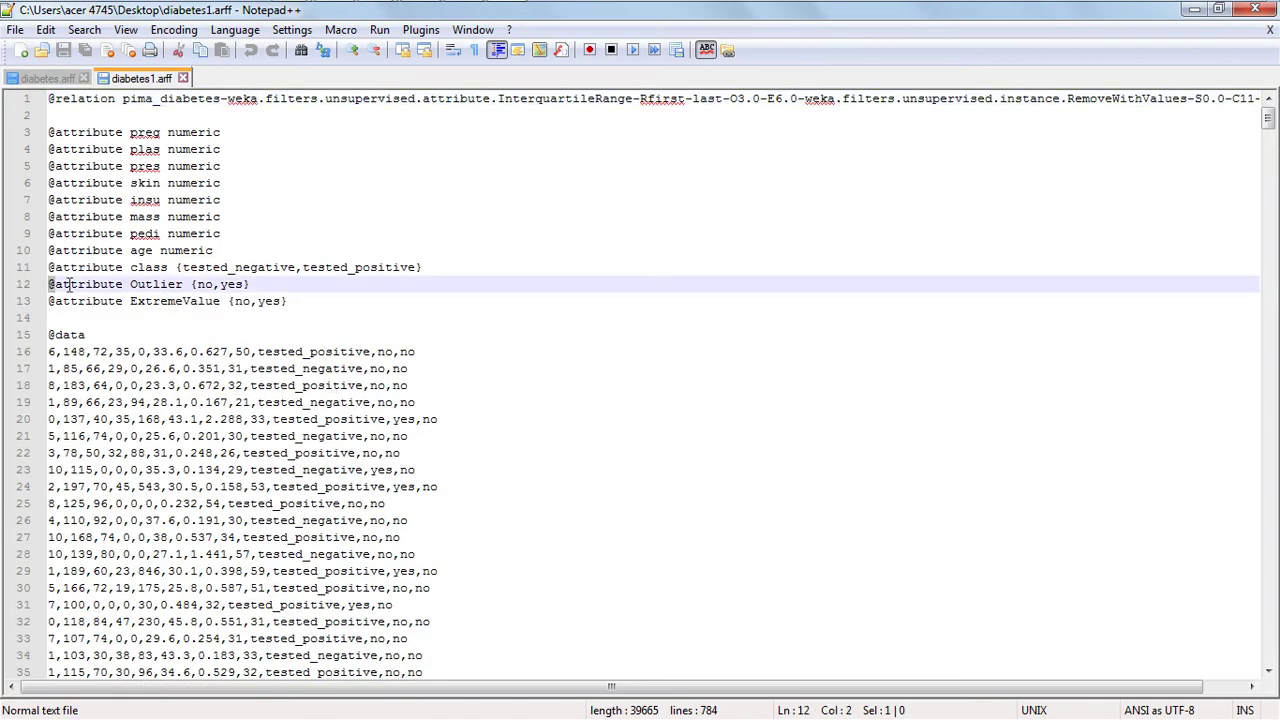
pyautogui.click(299, 300)
pyautogui.click(197, 284)
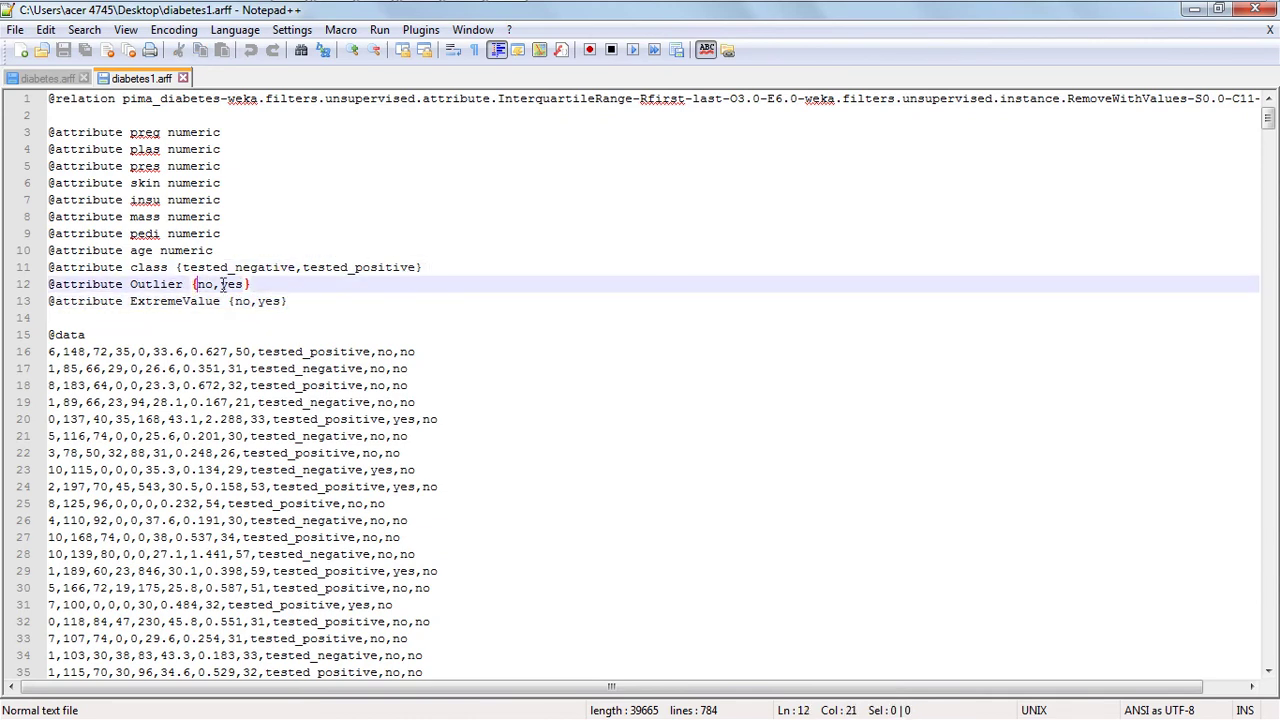
pyautogui.click(221, 284)
pyautogui.moveTo(129, 301); pyautogui.dragTo(217, 301)
# Step: Smart-highlight every 'yes' occurrence, then autoscroll down through the data rows
pyautogui.doubleClick(240, 301)
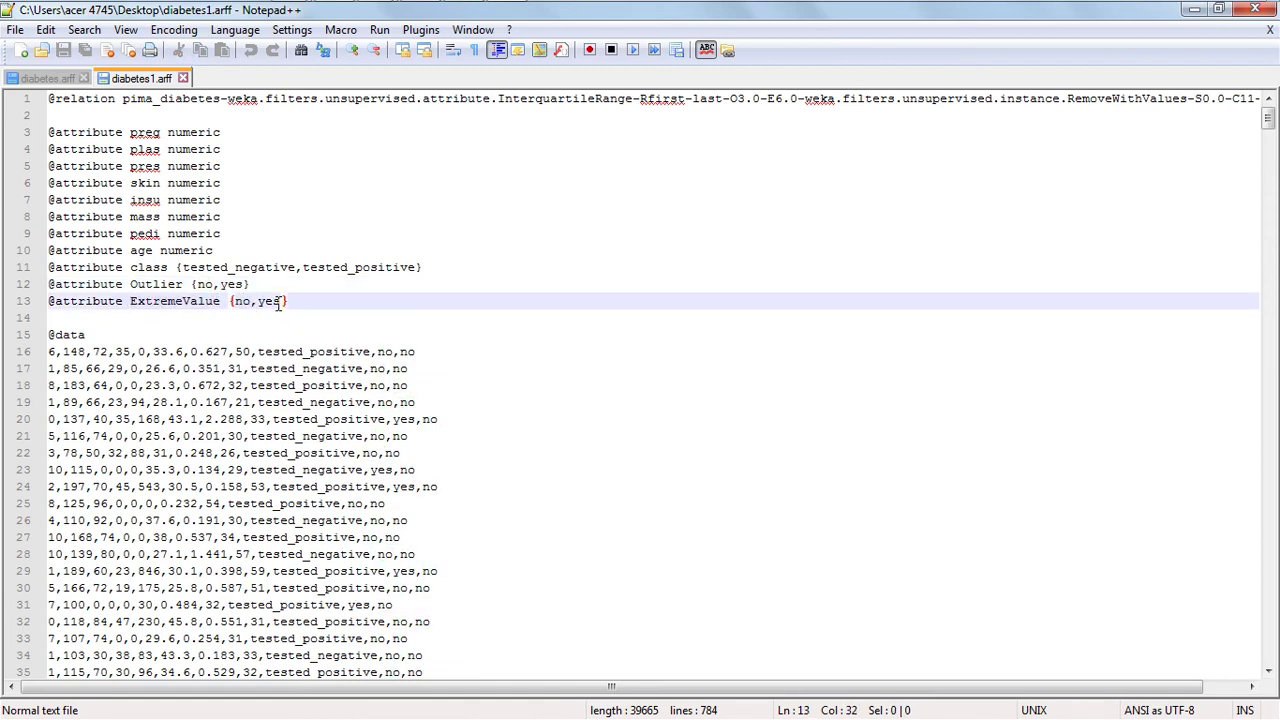
pyautogui.doubleClick(277, 302)
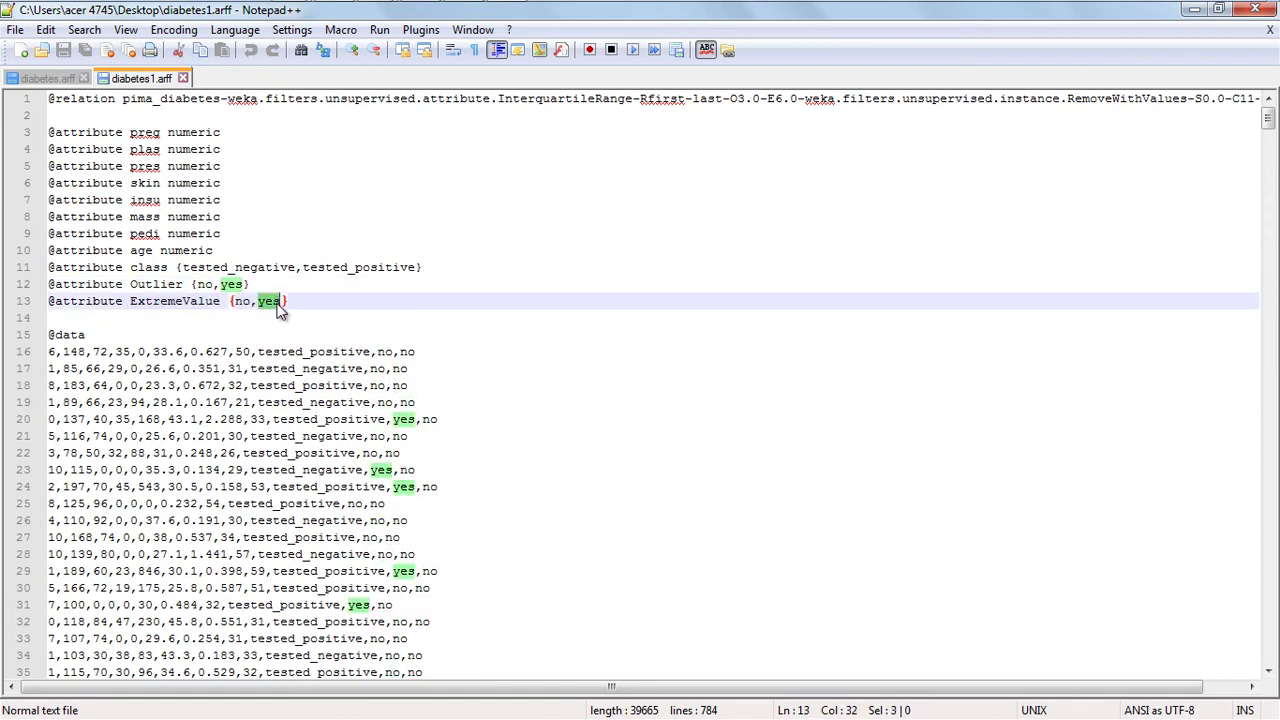
pyautogui.middleClick(432, 477)
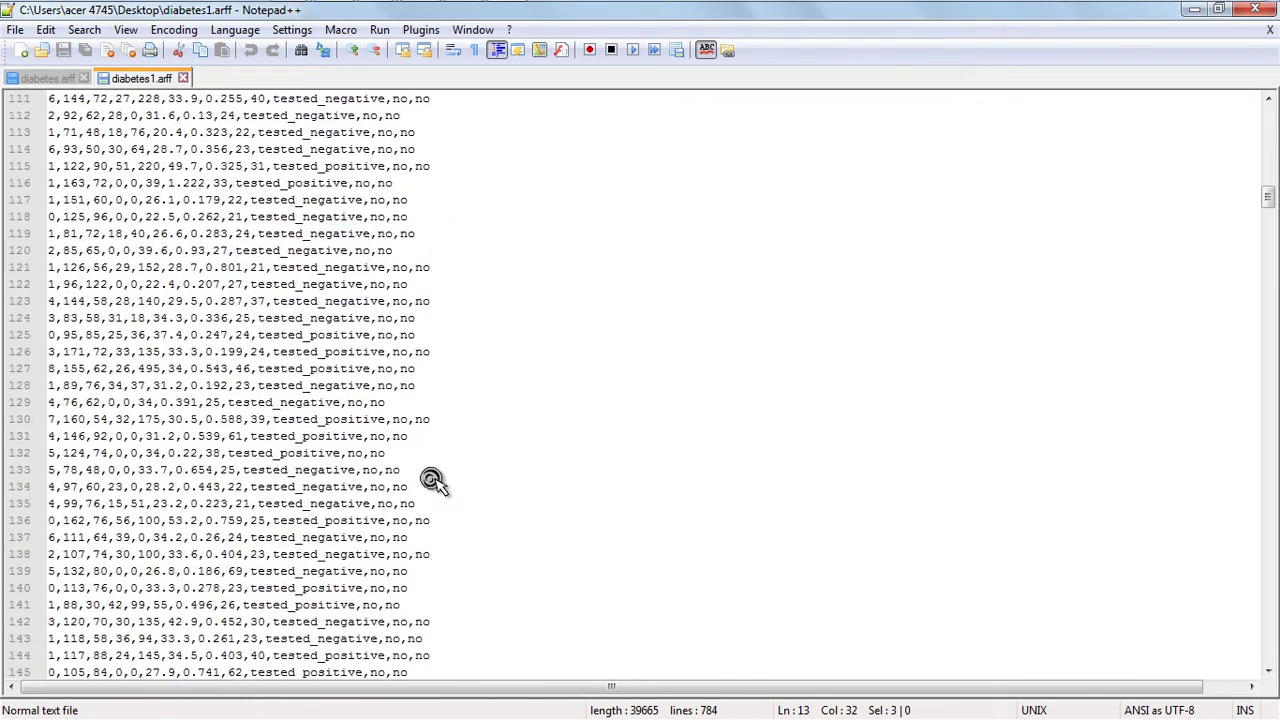
pyautogui.click(26, 77)
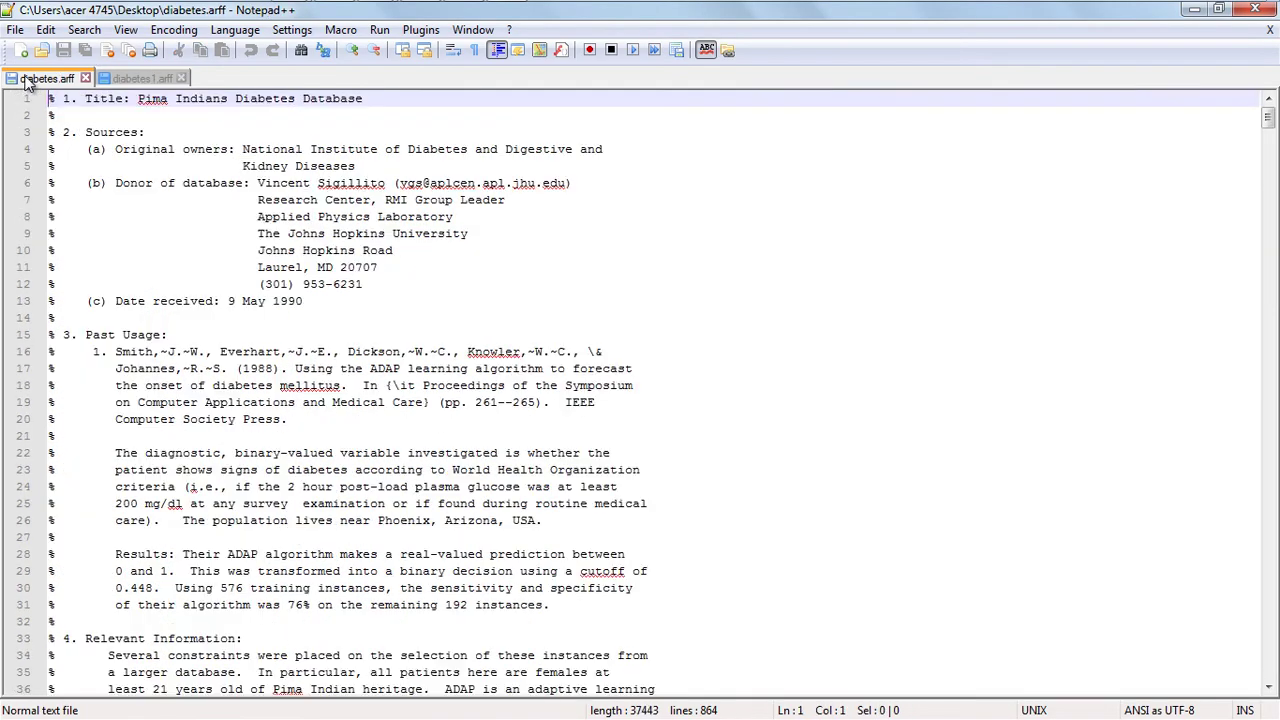
pyautogui.middleClick(424, 337)
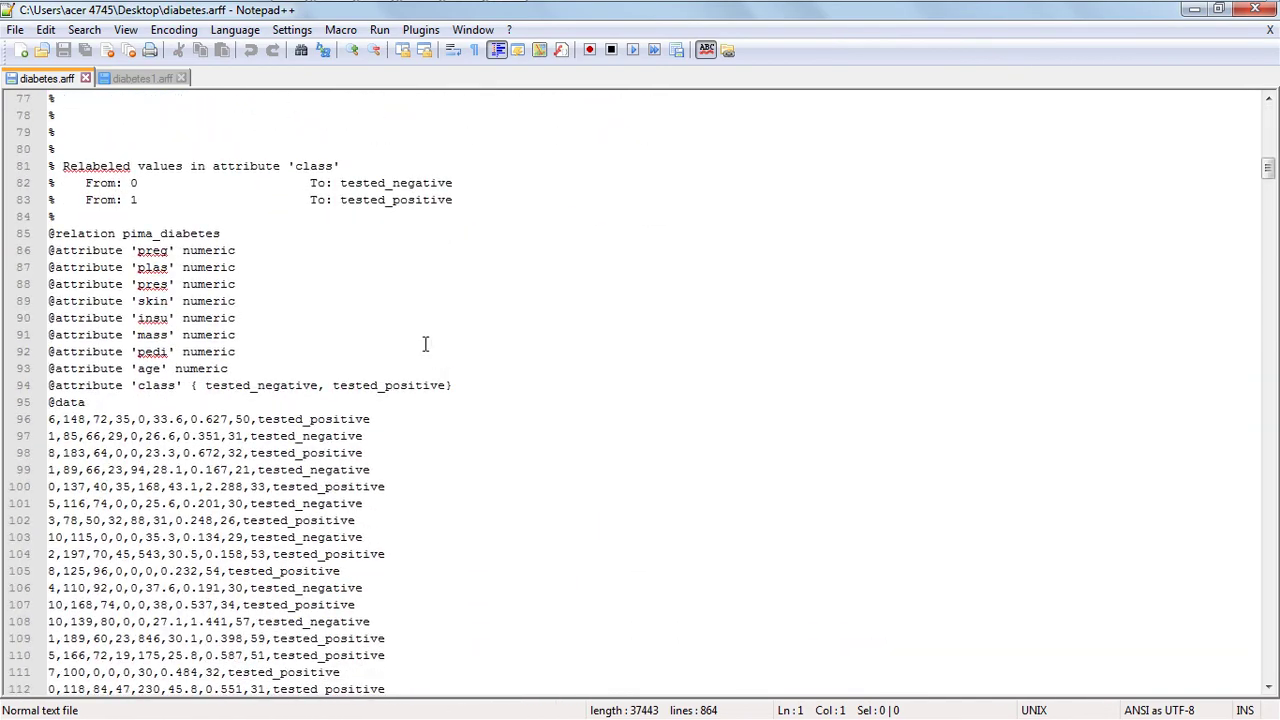
pyautogui.middleClick(252, 368)
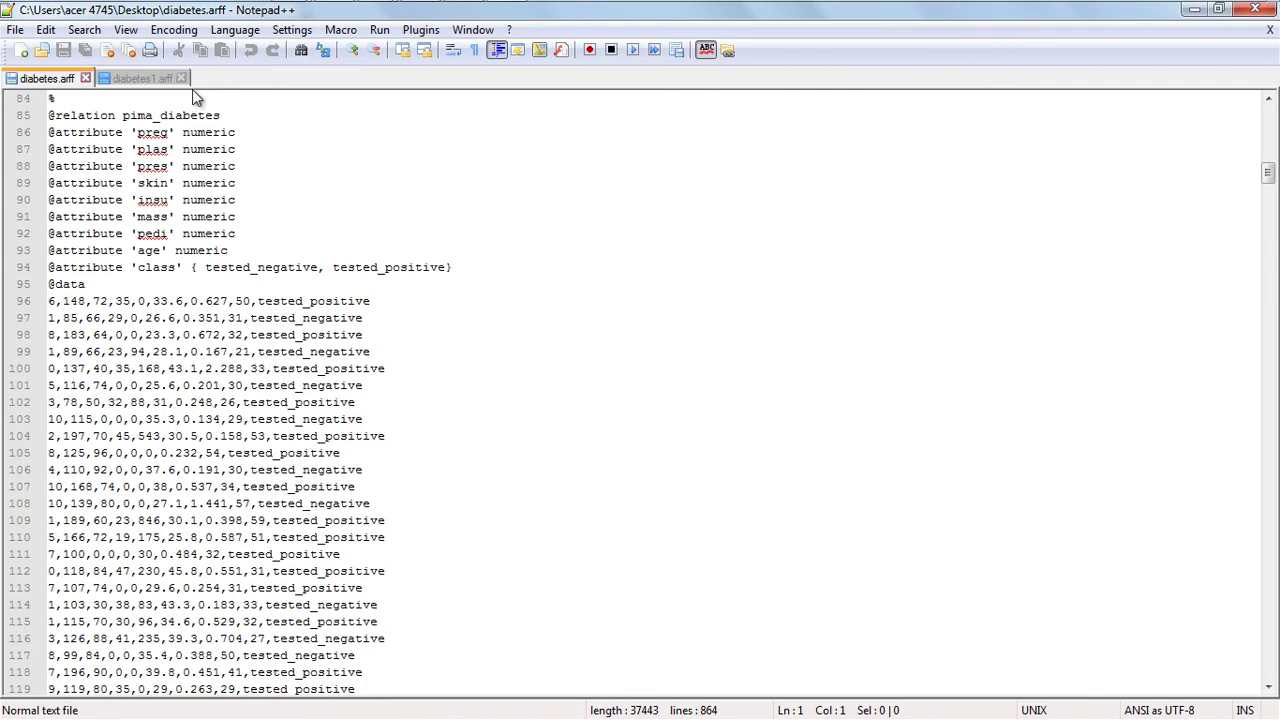
pyautogui.click(150, 78)
pyautogui.middleClick(345, 420)
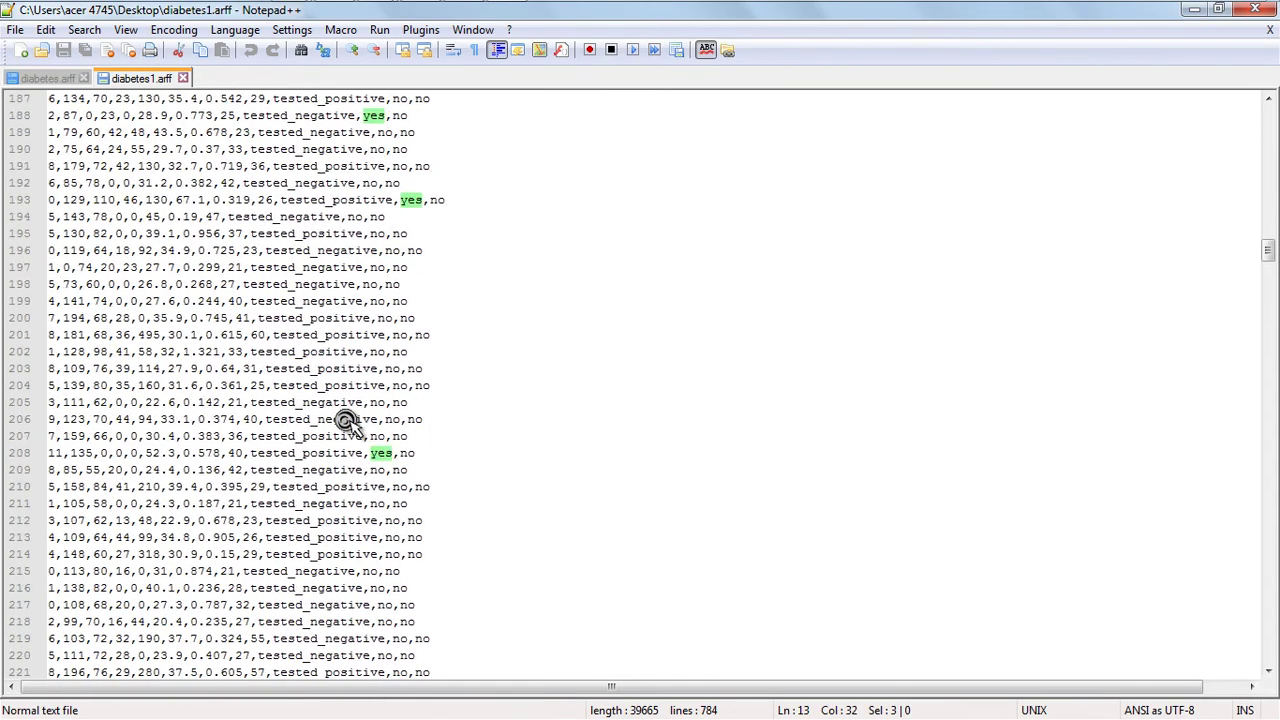
pyautogui.middleClick(348, 420)
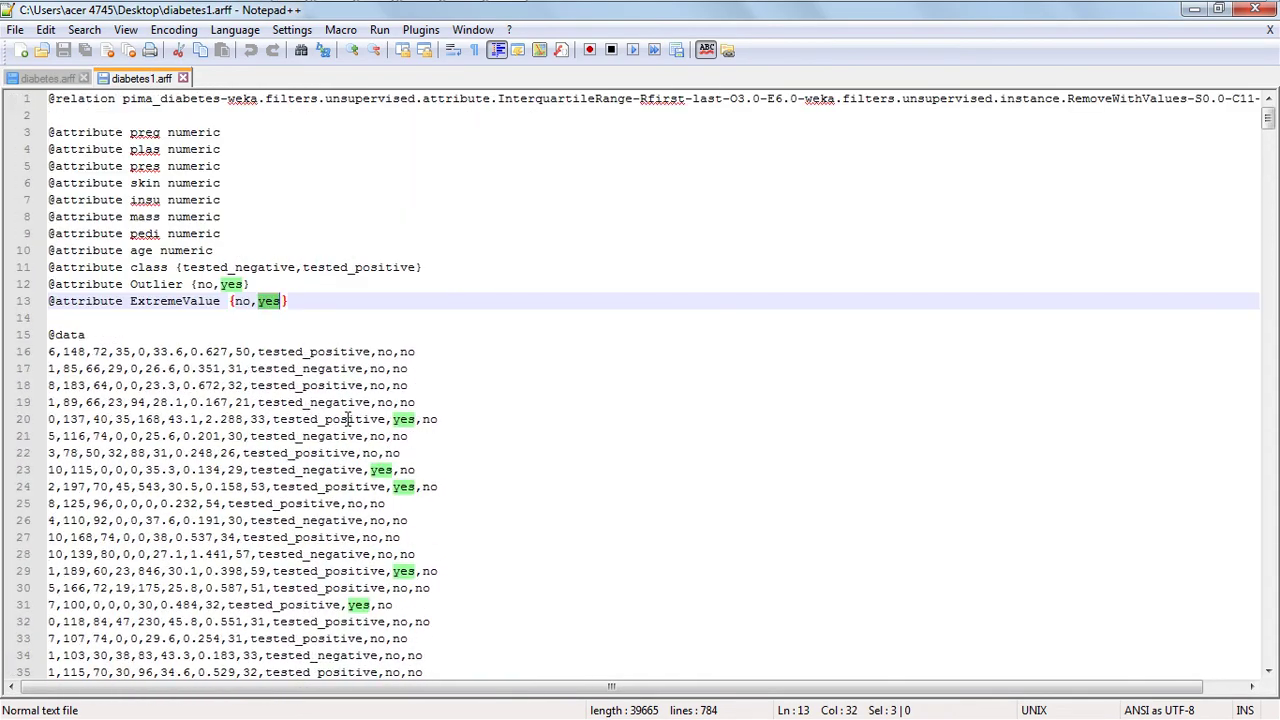
pyautogui.click(59, 79)
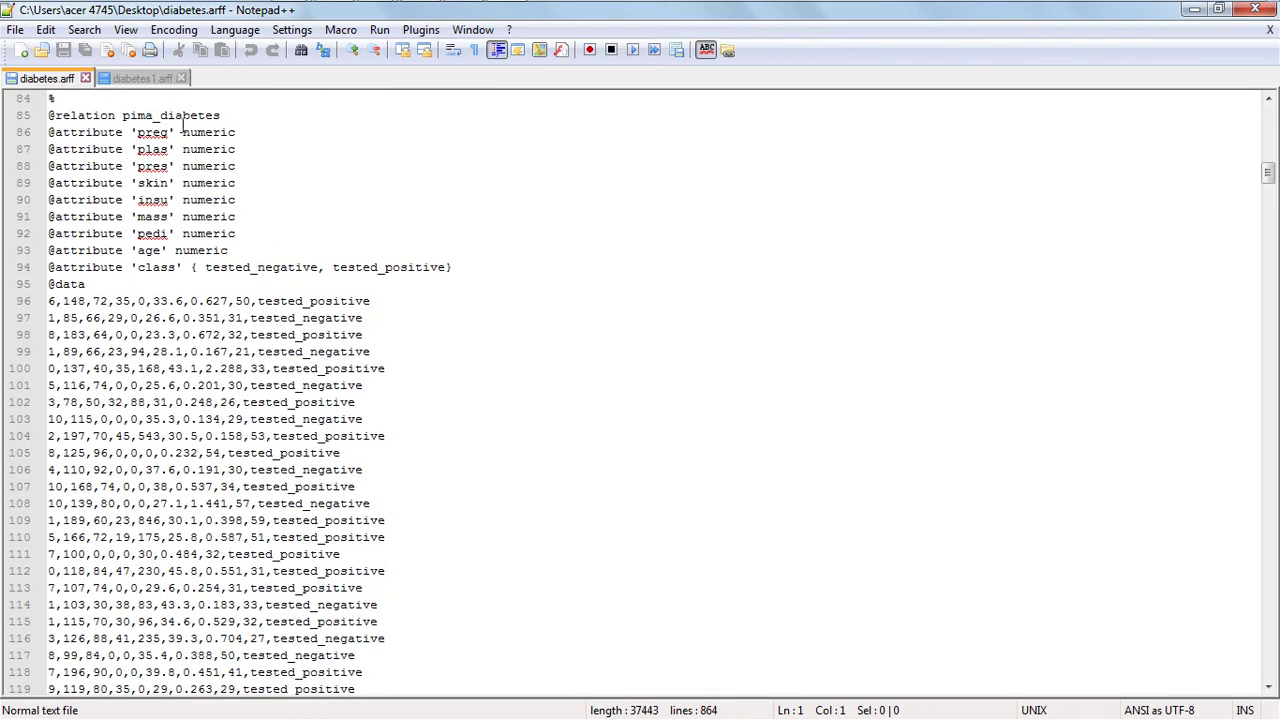
pyautogui.click(131, 78)
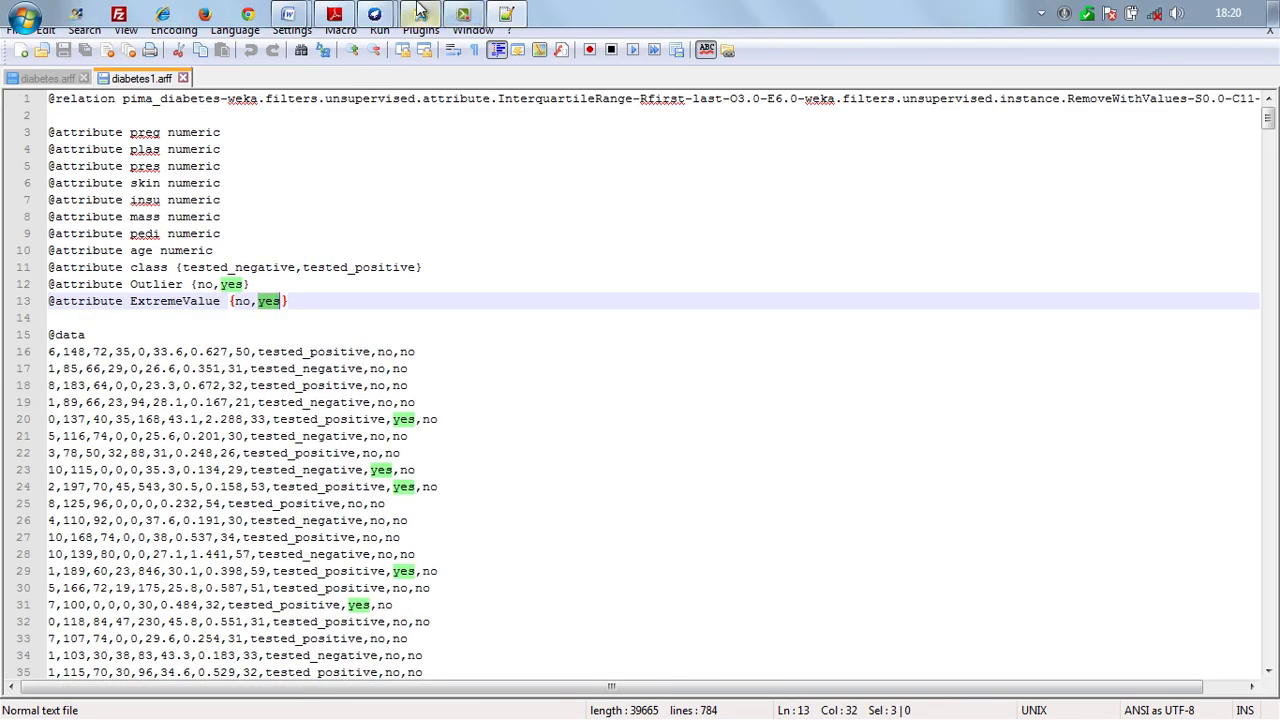
# Step: Bring the Practical Exam Preparation PDF in Adobe Reader back to the front
pyautogui.click(334, 13)
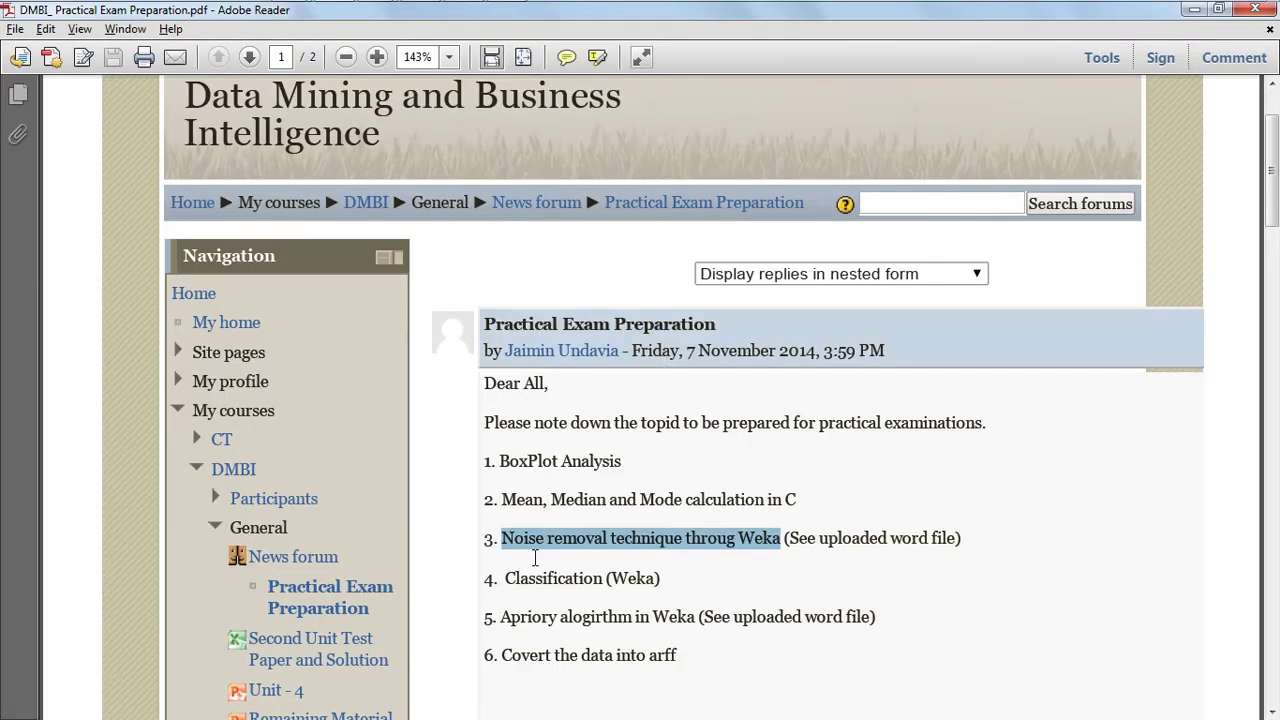